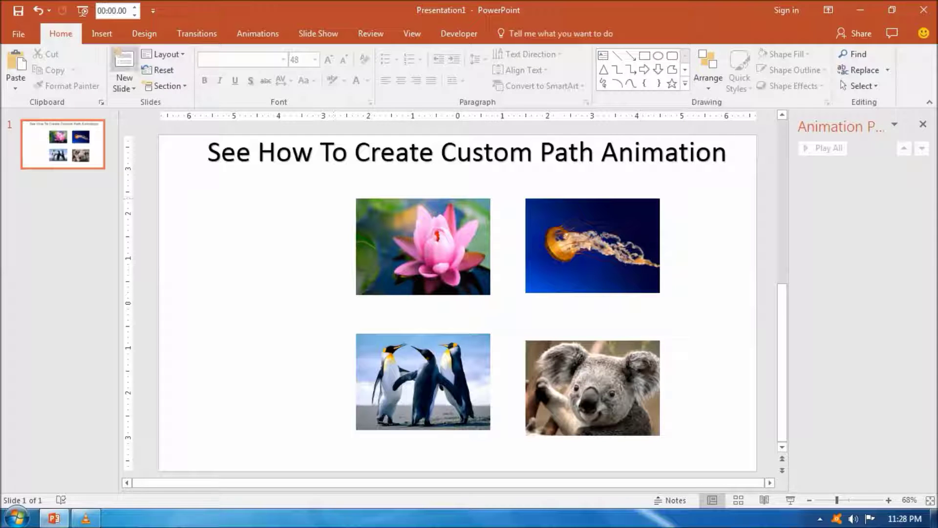
Insert the Chrysanthemum picture from the Sample Pictures folder and line it up beside the lotus picture.
click(102, 33)
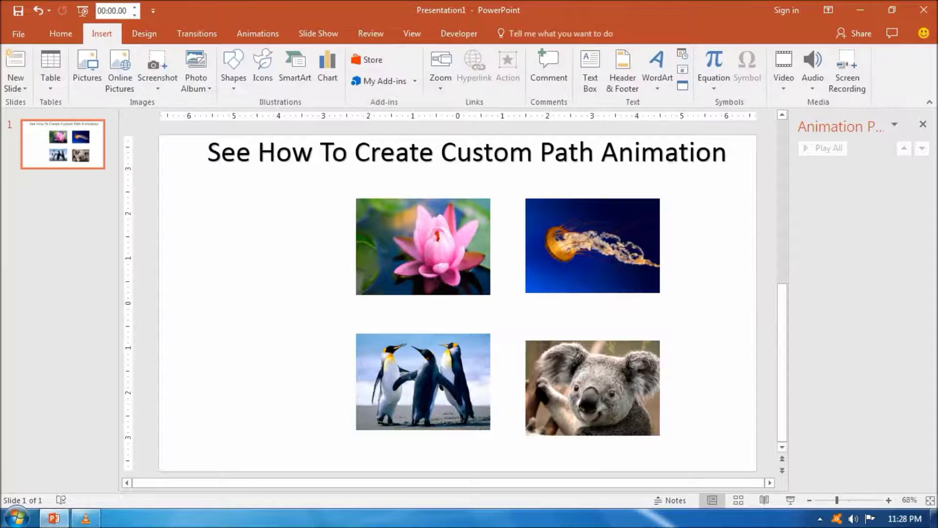
click(87, 72)
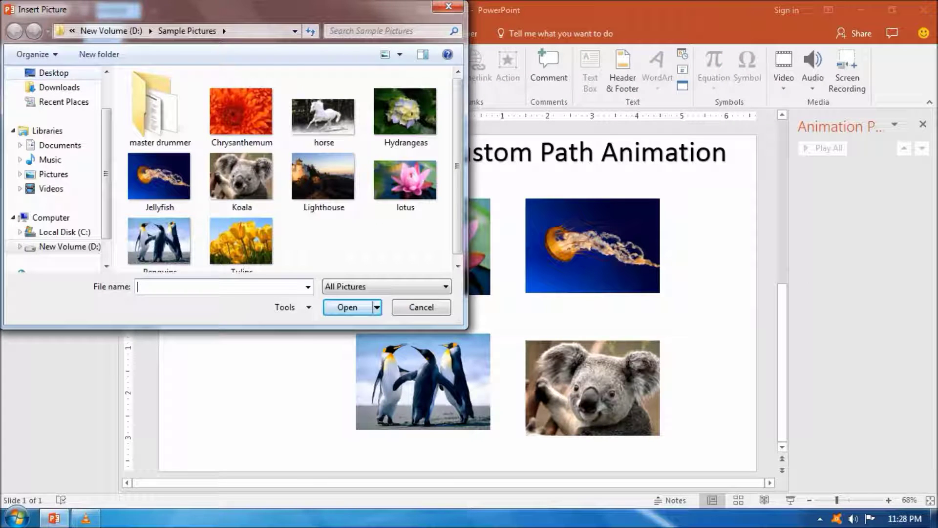
click(242, 111)
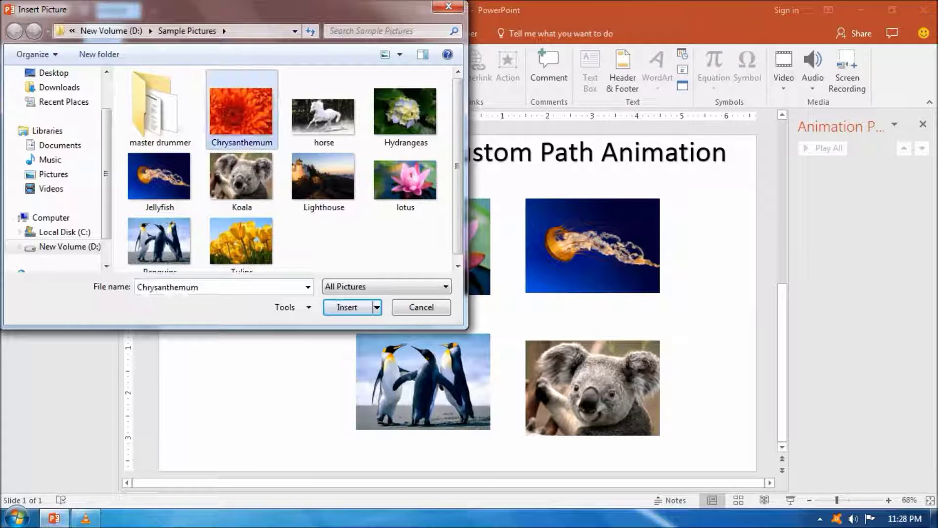
key(Return)
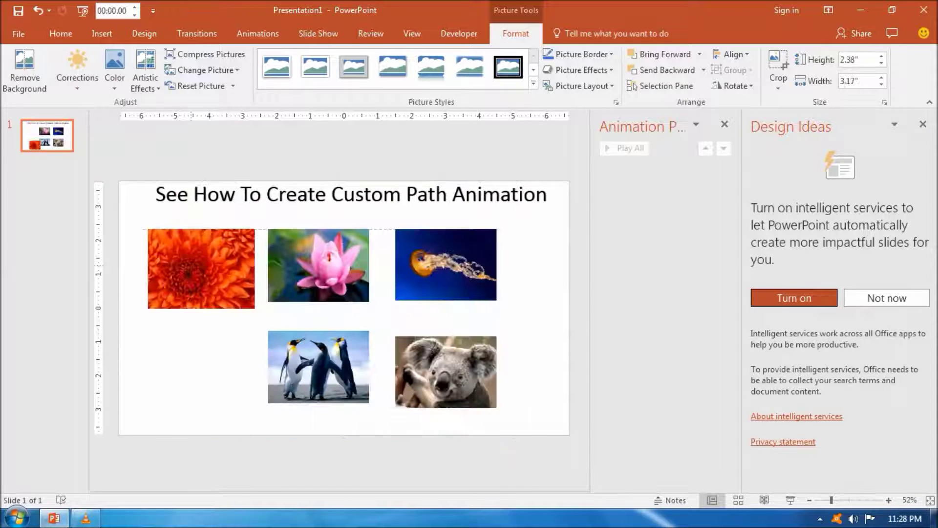
drag(191, 266, 192, 265)
Compare the Chrysanthemum picture's size with the lotus picture and make the Chrysanthemum narrower.
click(335, 262)
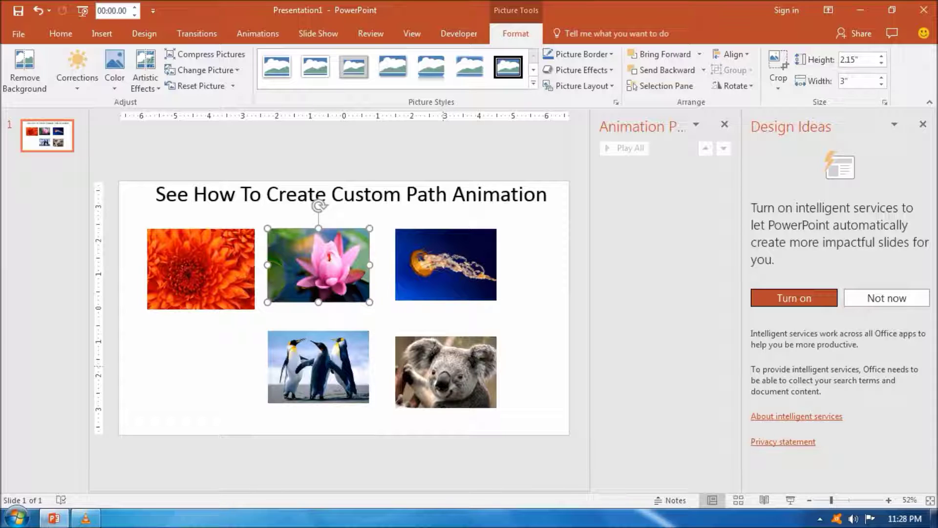
click(205, 268)
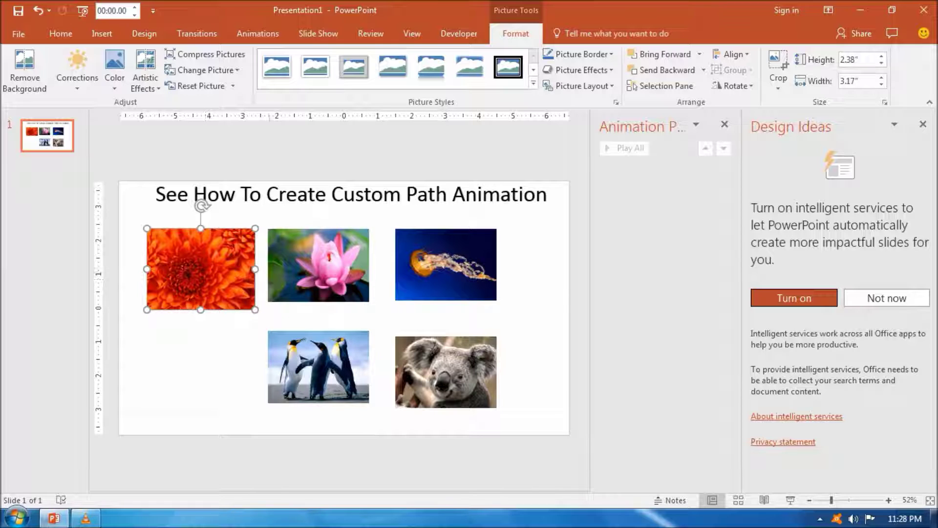
drag(255, 268, 234, 268)
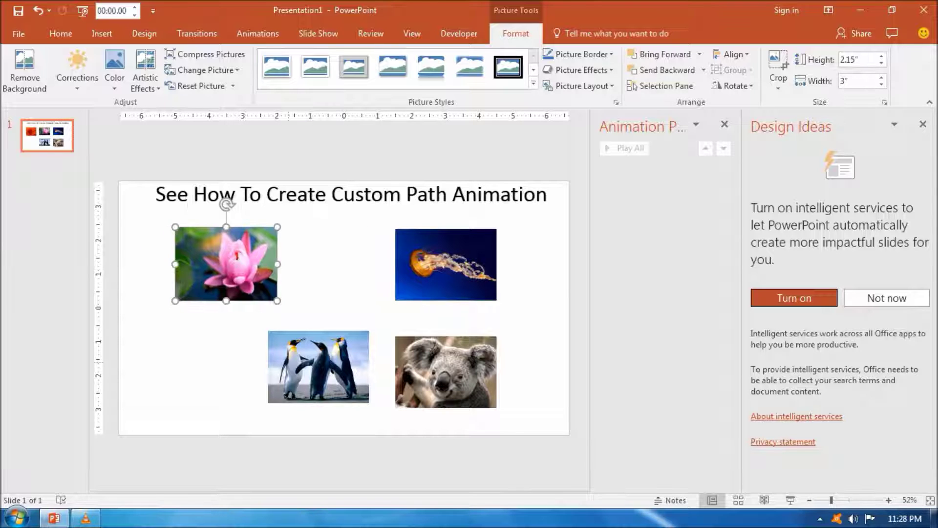
Arrange the pictures in two columns, with the penguins below the lotus and the koala below the jellyfish.
drag(318, 366, 226, 355)
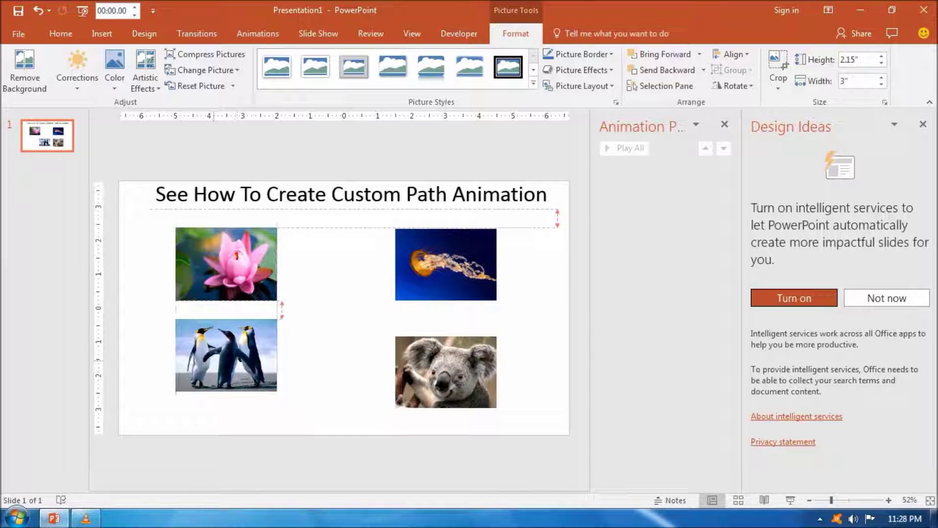
drag(446, 264, 426, 264)
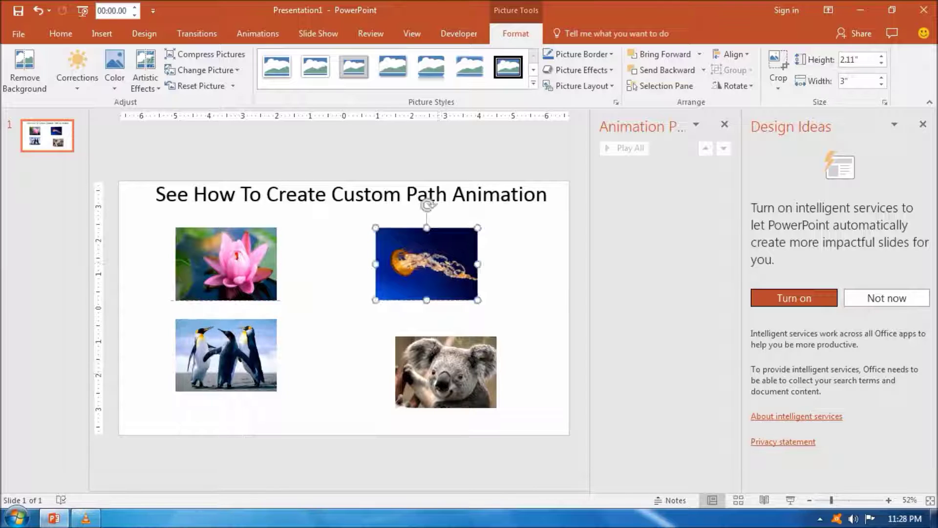
drag(446, 372, 425, 366)
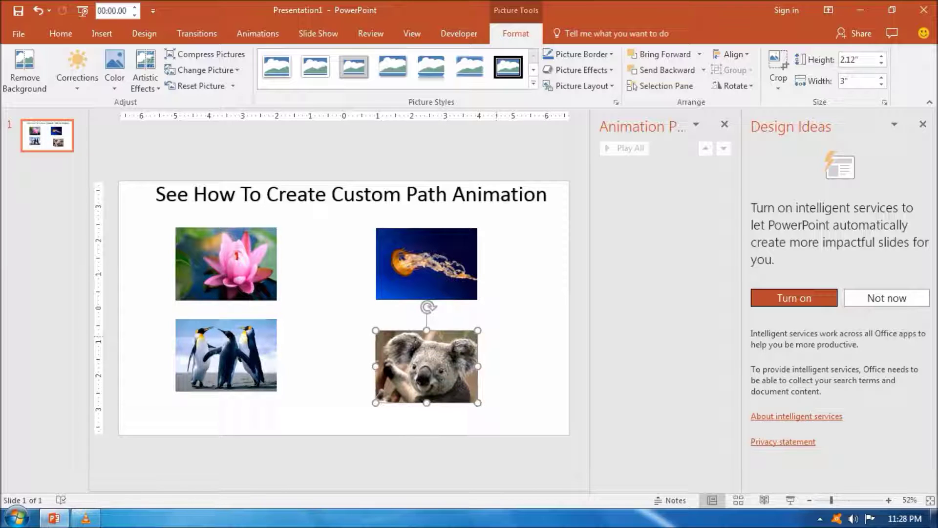
Compare the sizes of the four pictures and set the koala picture's height to 2.11".
click(226, 264)
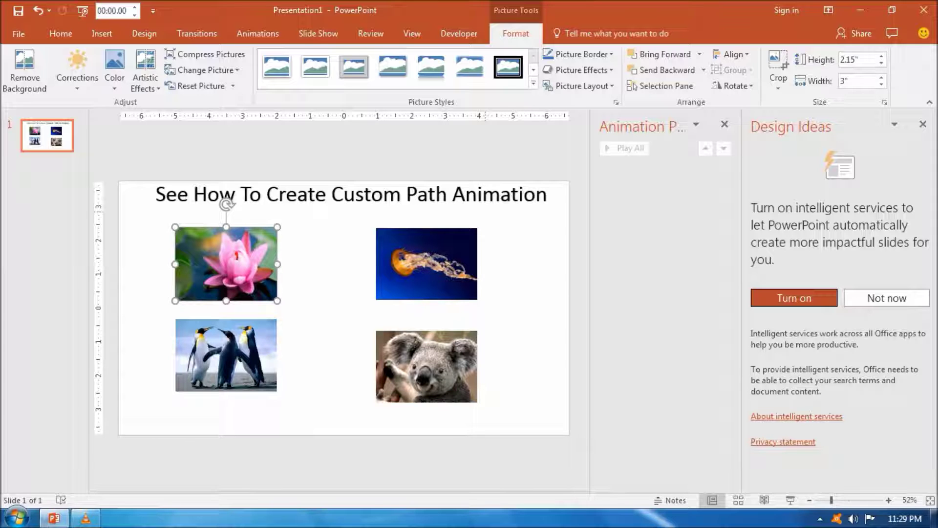
click(226, 355)
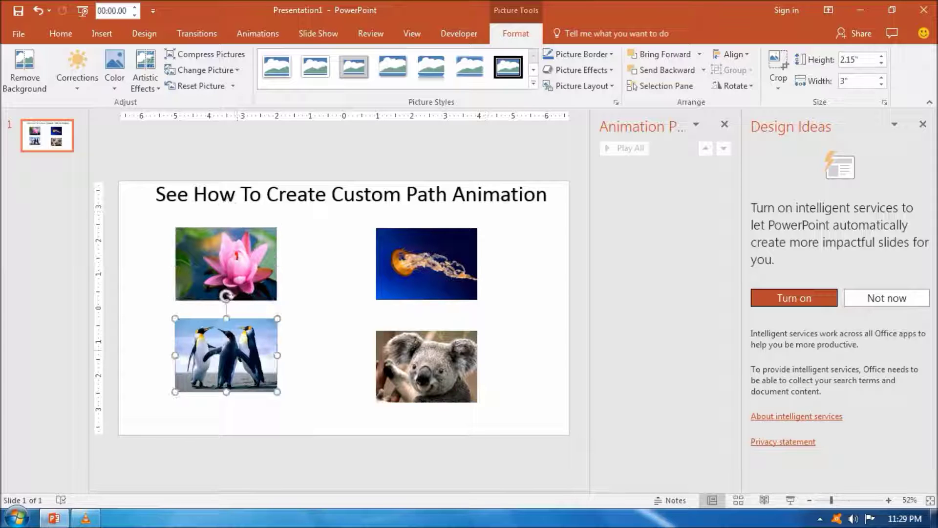
click(444, 254)
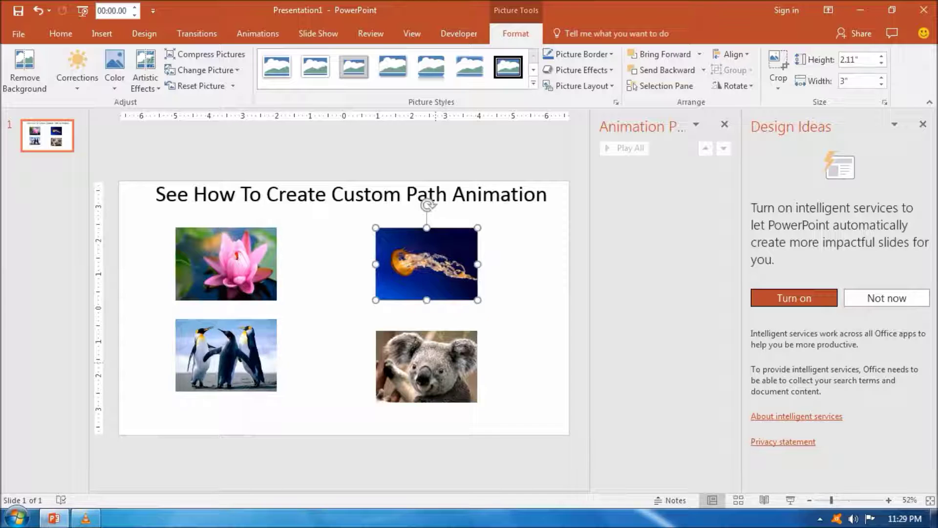
click(430, 365)
click(424, 267)
click(423, 367)
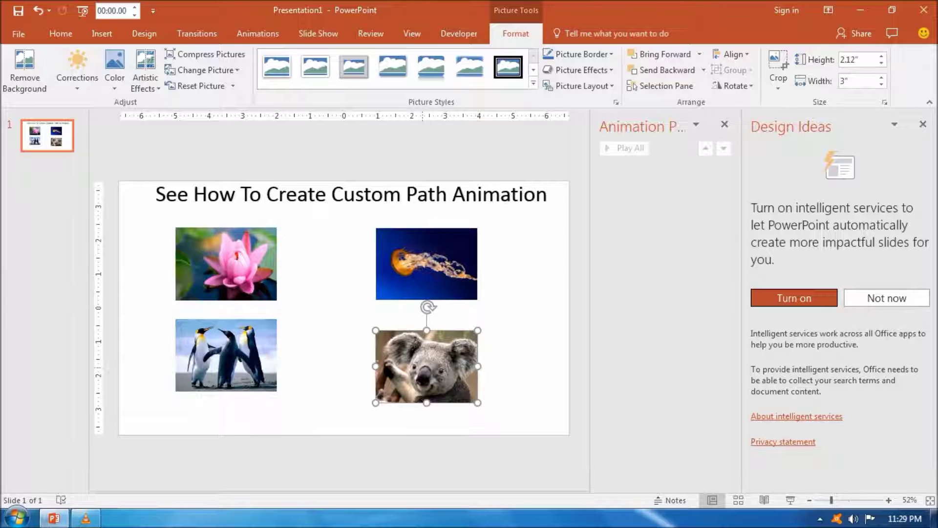
click(853, 59)
text(2.11)
key(Return)
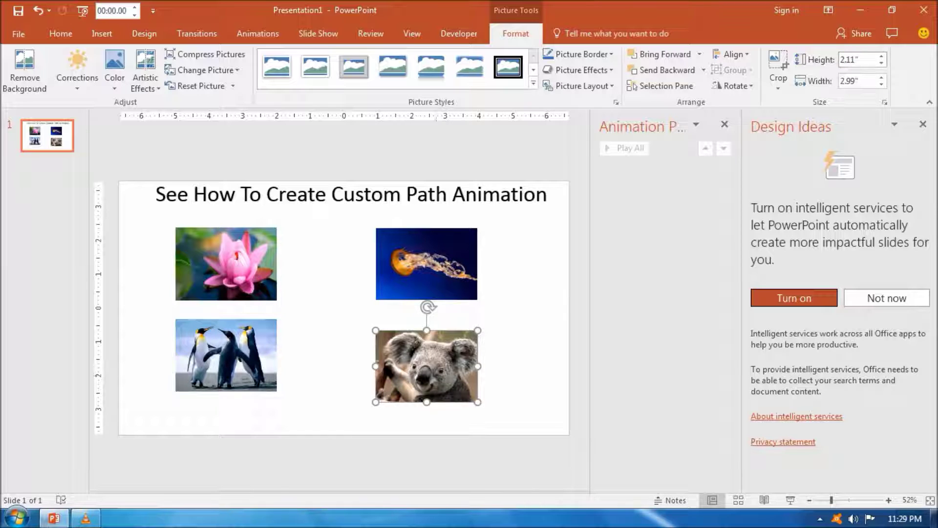
click(470, 270)
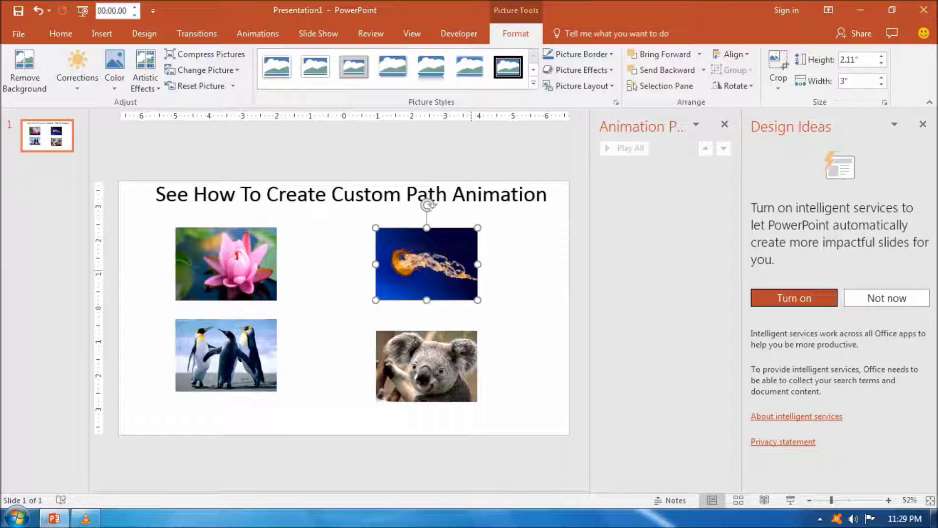
Try to give all four pictures the same size, with a height of 2" and a width of 3".
drag(146, 217, 527, 412)
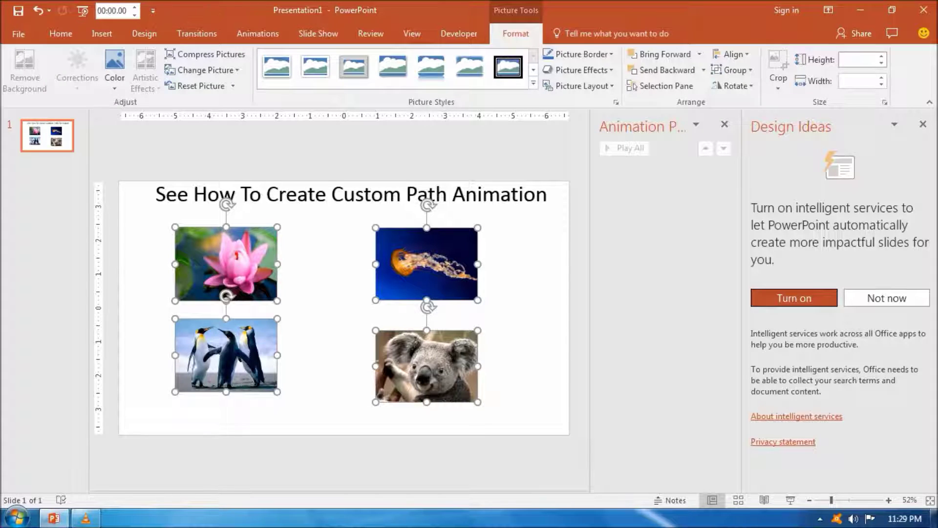
click(859, 59)
text(2)
key(Tab)
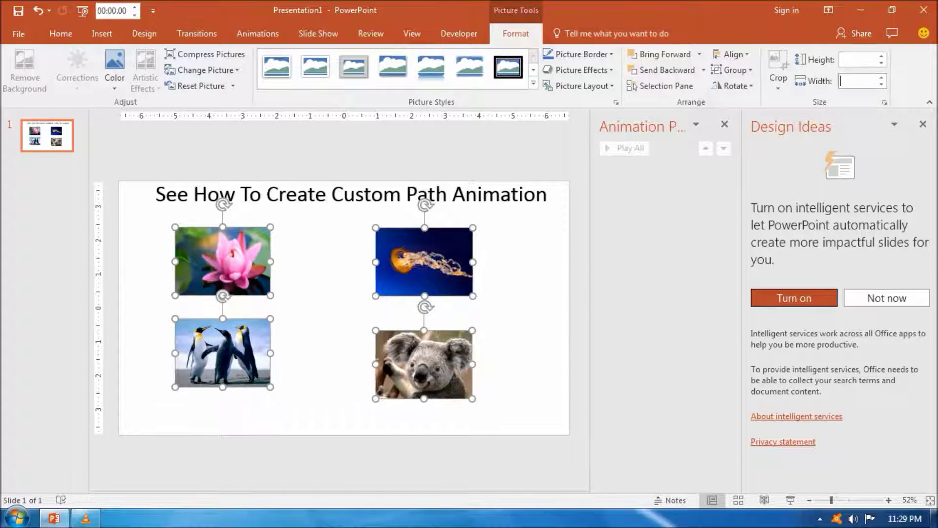
text(3)
key(Return)
key(Escape)
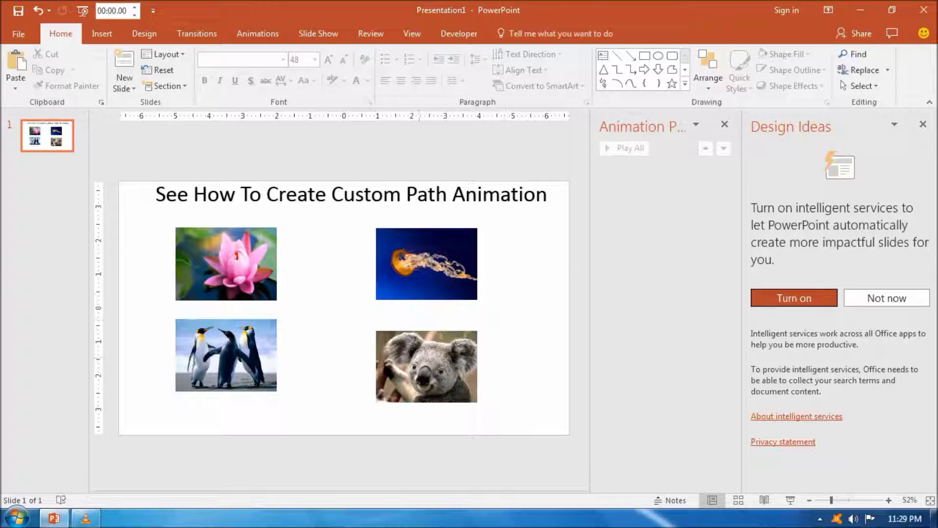
Shift the koala, penguins and lotus pictures slightly so the two rows line up evenly.
mouse_move(419, 358)
mouse_down()
mouse_move(418, 329)
mouse_move(418, 342)
mouse_up()
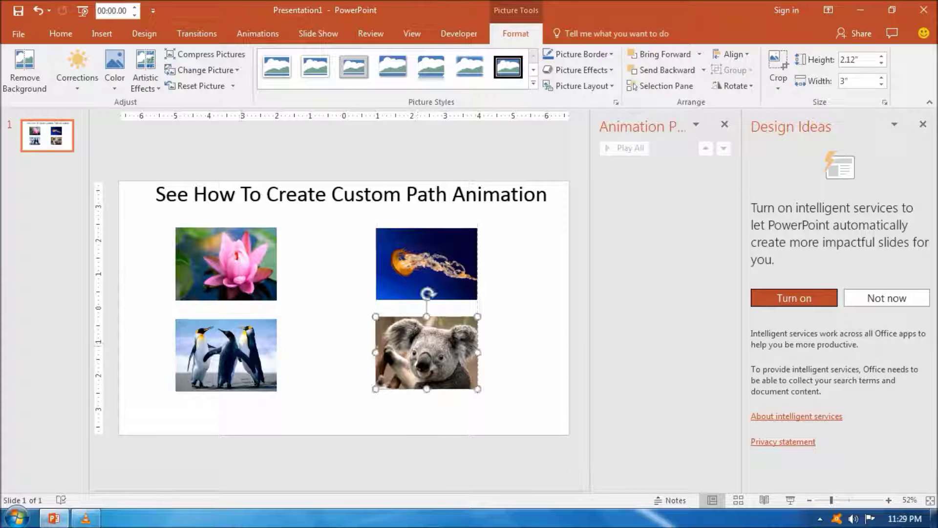
drag(243, 350, 226, 352)
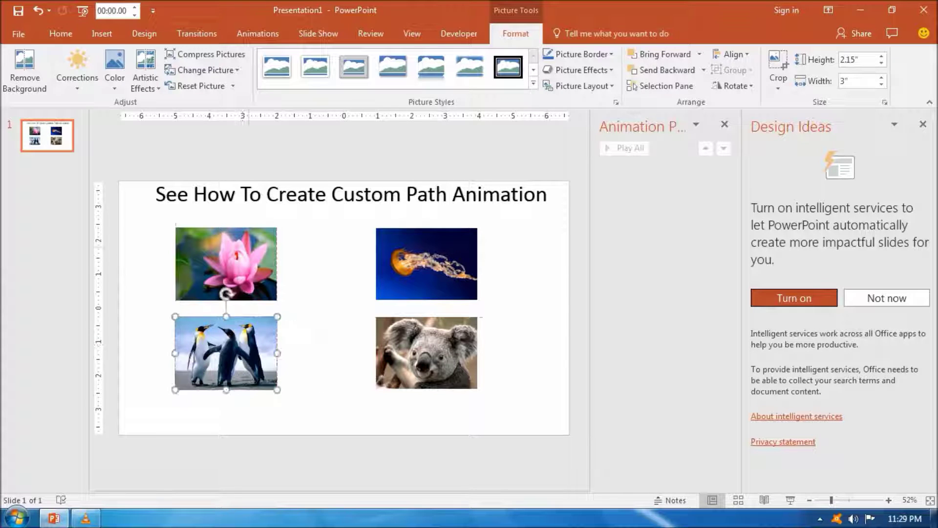
drag(249, 247, 225, 265)
key(Escape)
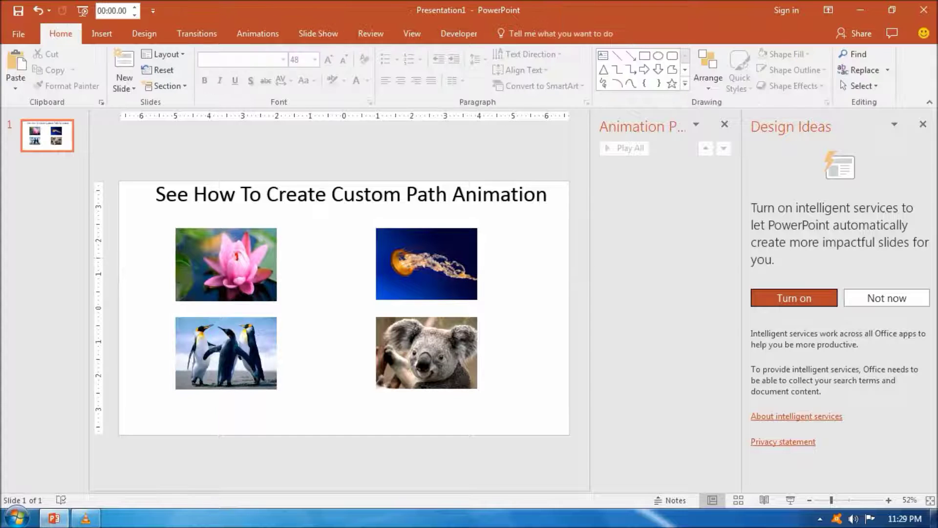
Close the Design Ideas pane and move all four pictures together slightly right and down on the slide.
click(922, 124)
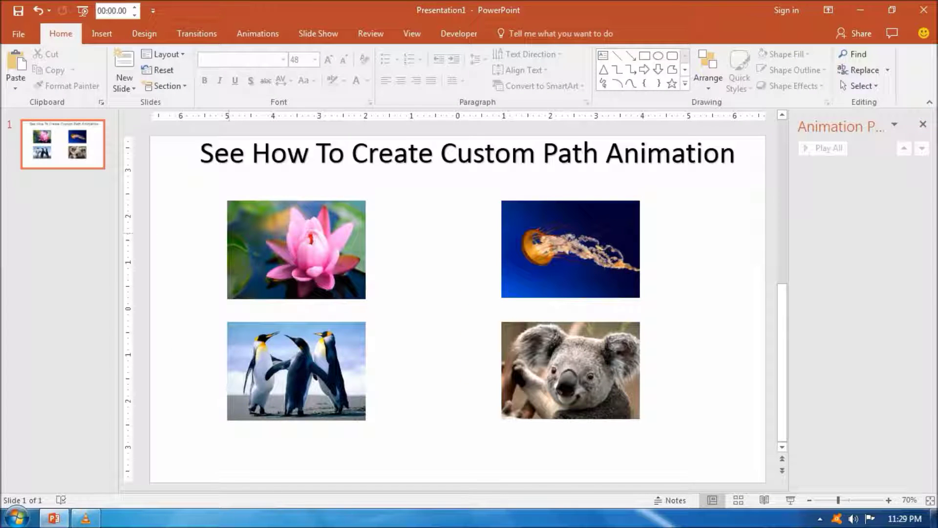
key(ctrl+a)
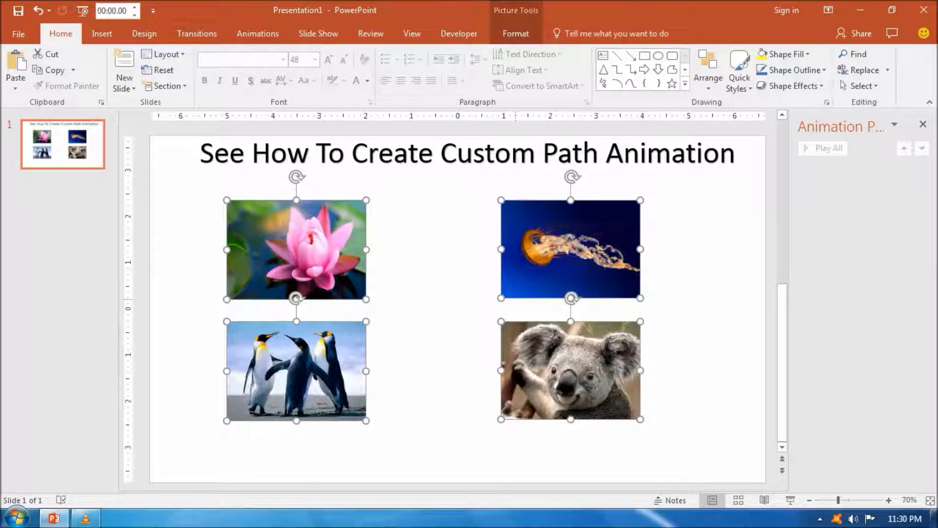
drag(516, 299, 551, 309)
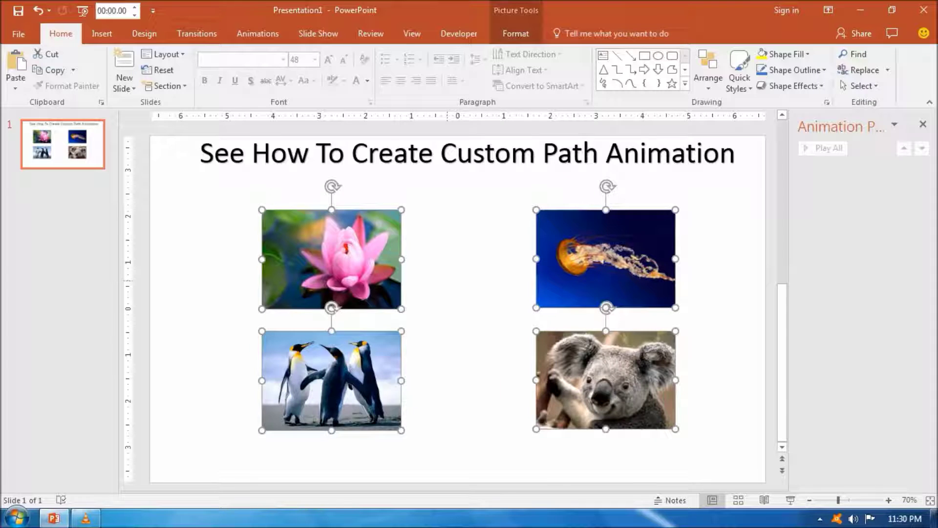
click(447, 281)
Draw a Custom Path animation for the lotus picture, running through the penguins, koala and jellyfish and back to the lotus.
click(342, 257)
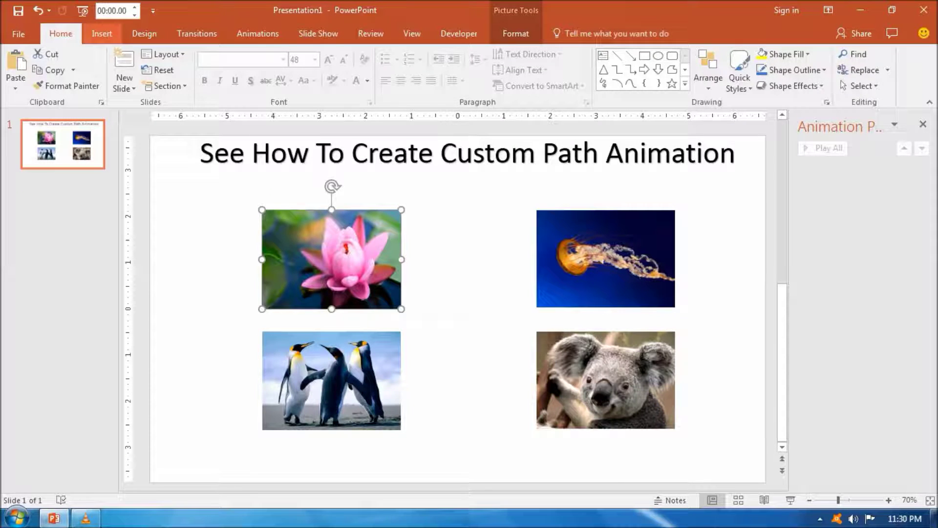
click(258, 33)
click(608, 392)
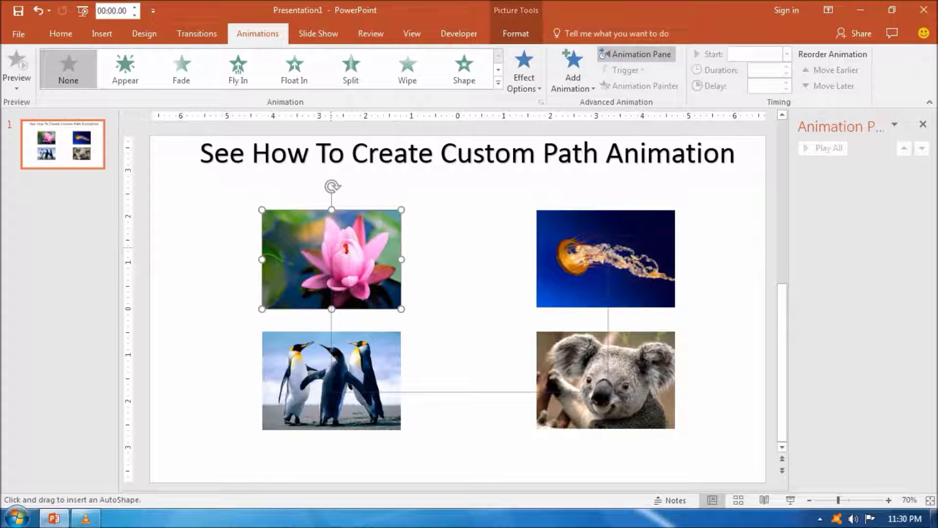
click(608, 242)
click(332, 242)
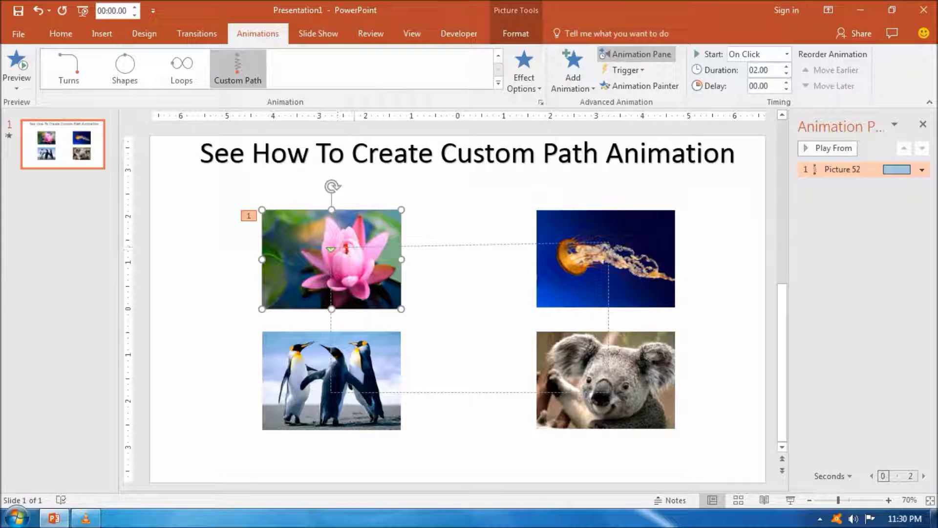
Edit the points of the lotus's motion path to straighten and align its upper corners over the pictures, and preview the animation.
right_click(354, 246)
click(386, 254)
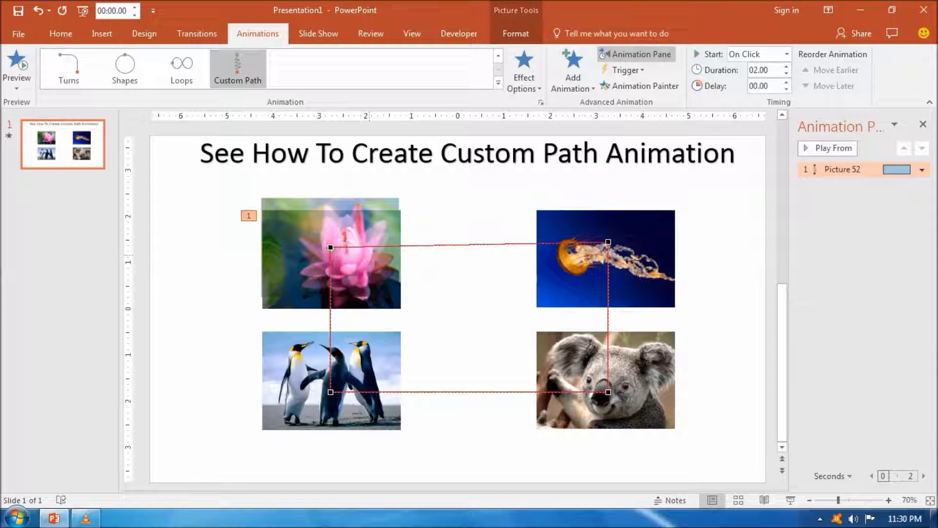
drag(331, 247, 331, 239)
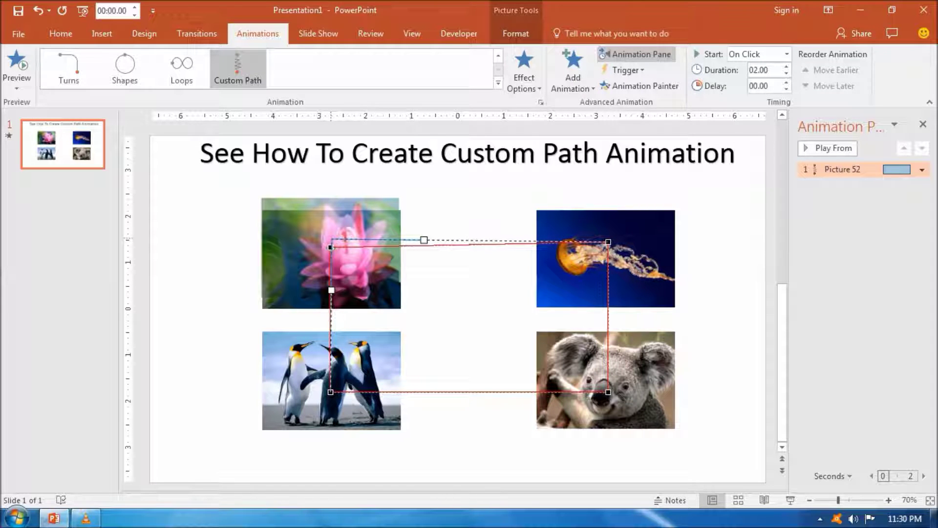
drag(424, 240, 424, 257)
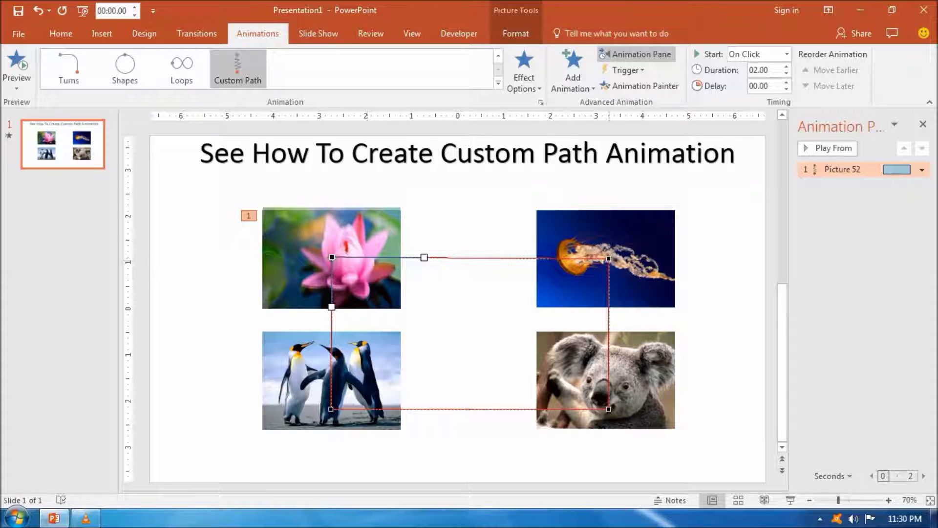
drag(609, 259, 607, 255)
click(489, 220)
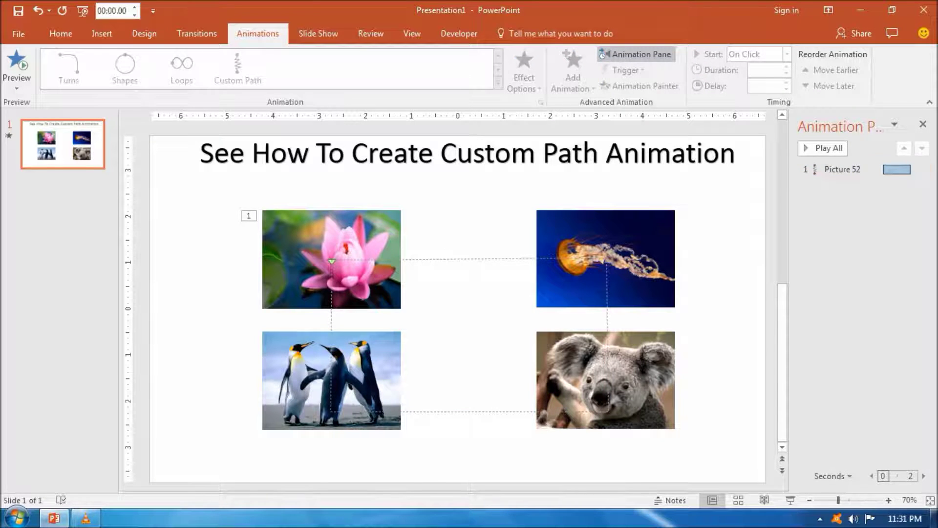
click(822, 148)
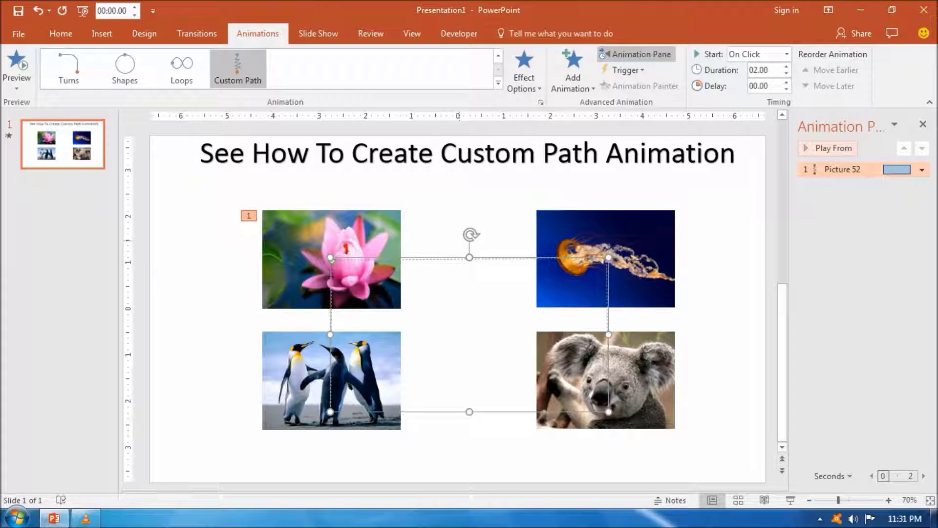
Draw a Custom Path animation for the penguins picture, running through the koala, jellyfish and lotus and back to the penguins.
click(338, 364)
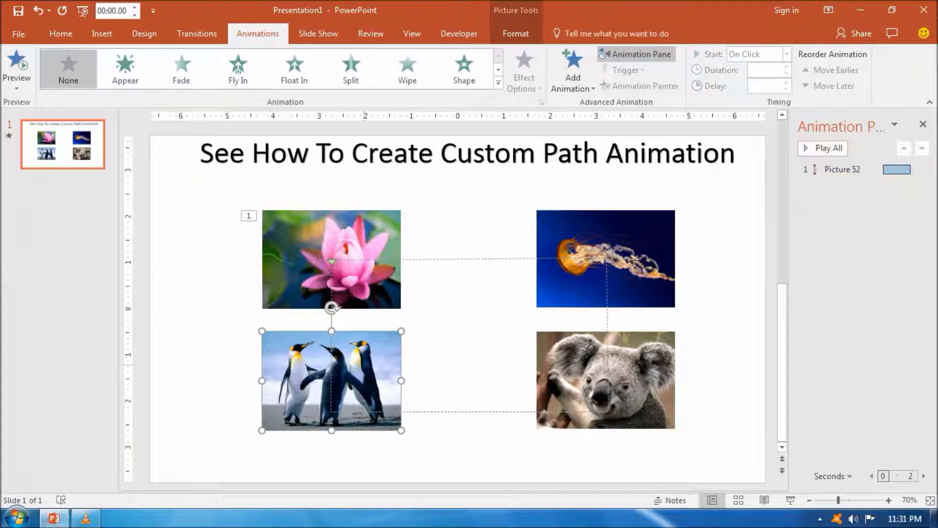
click(498, 82)
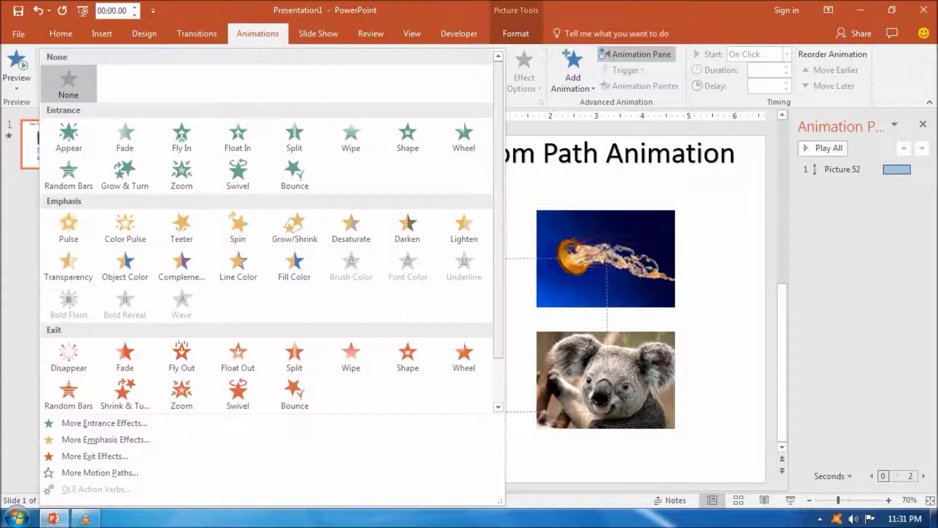
scroll(351, 394, down, 1)
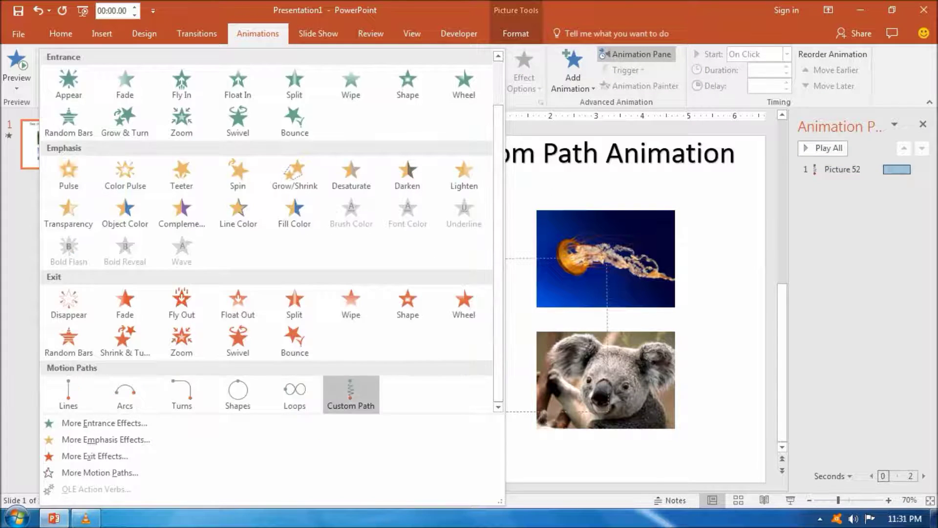
click(351, 394)
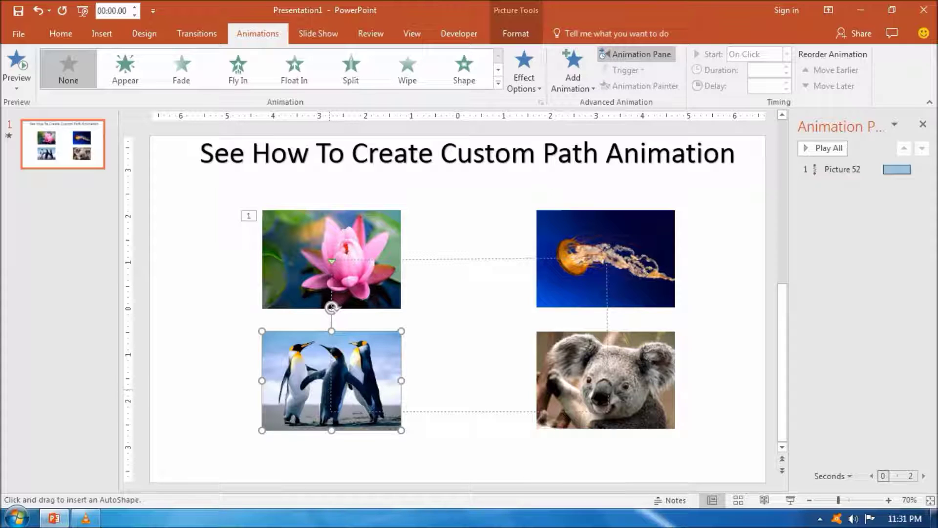
click(380, 390)
click(608, 254)
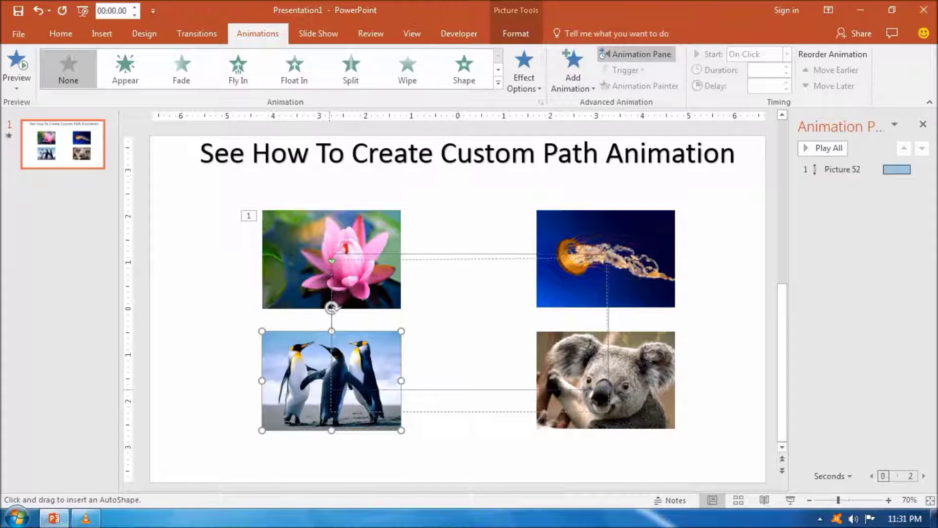
double_click(332, 258)
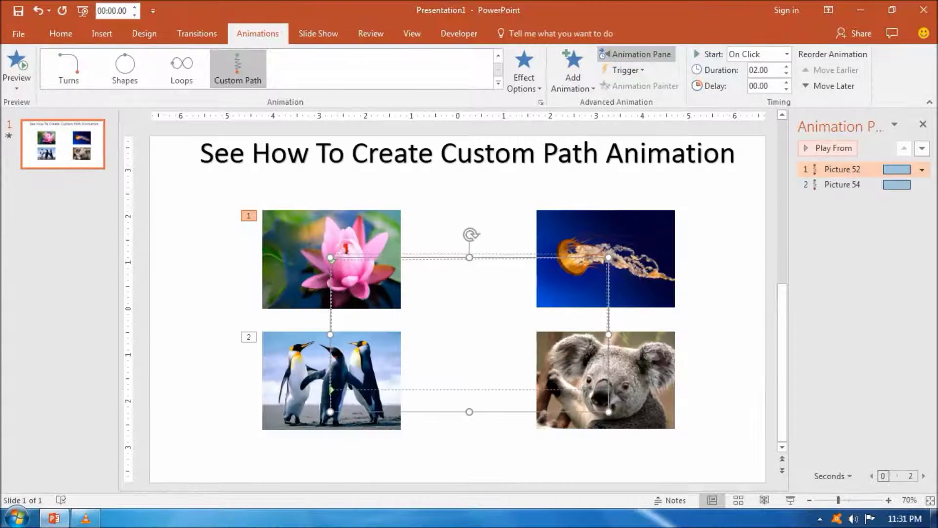
Preview the penguins' motion path on its own, and play the sequence from the lotus's animation.
click(842, 184)
click(827, 148)
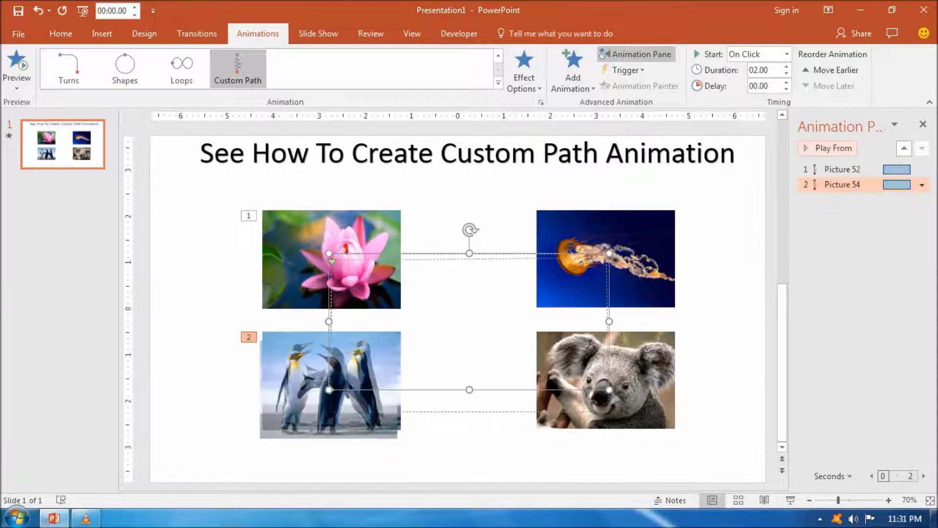
click(827, 148)
click(314, 405)
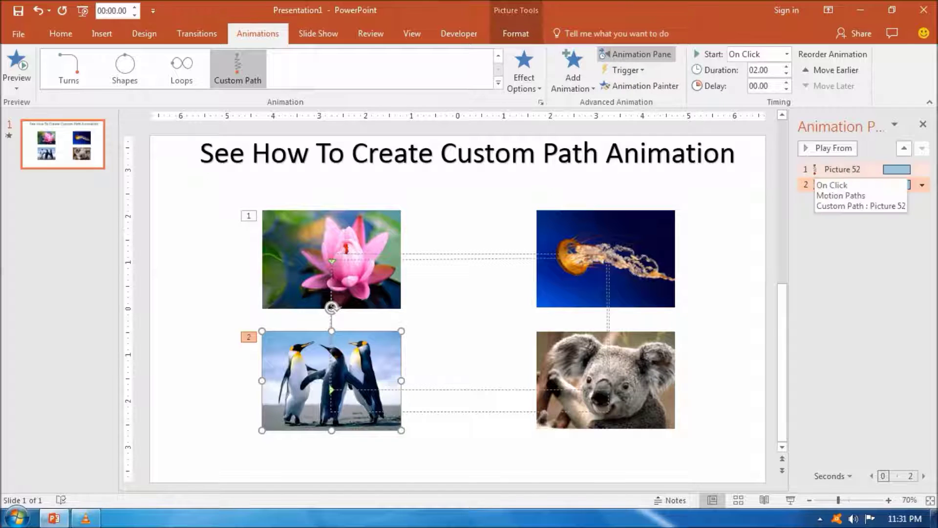
click(841, 169)
click(827, 148)
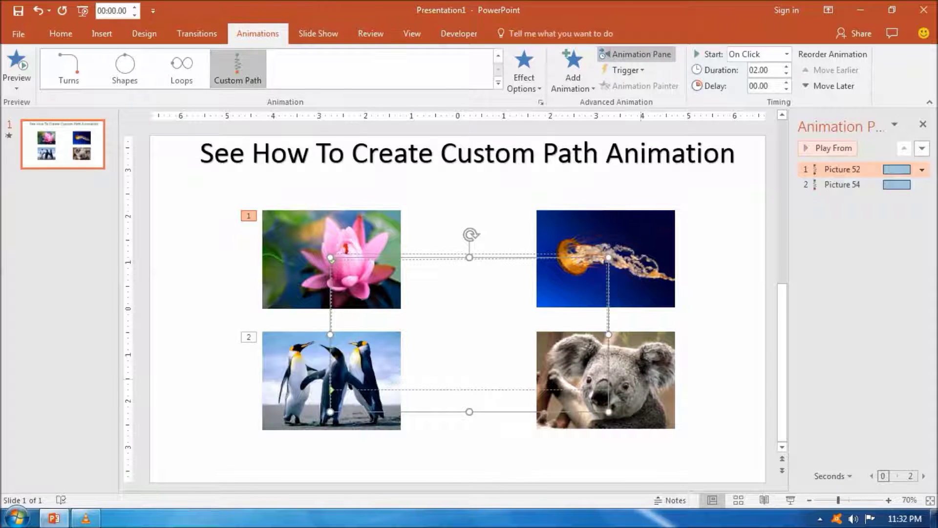
Draw a Custom Path animation for the koala picture, running through the jellyfish, lotus and penguins and back to the koala.
click(641, 379)
click(498, 82)
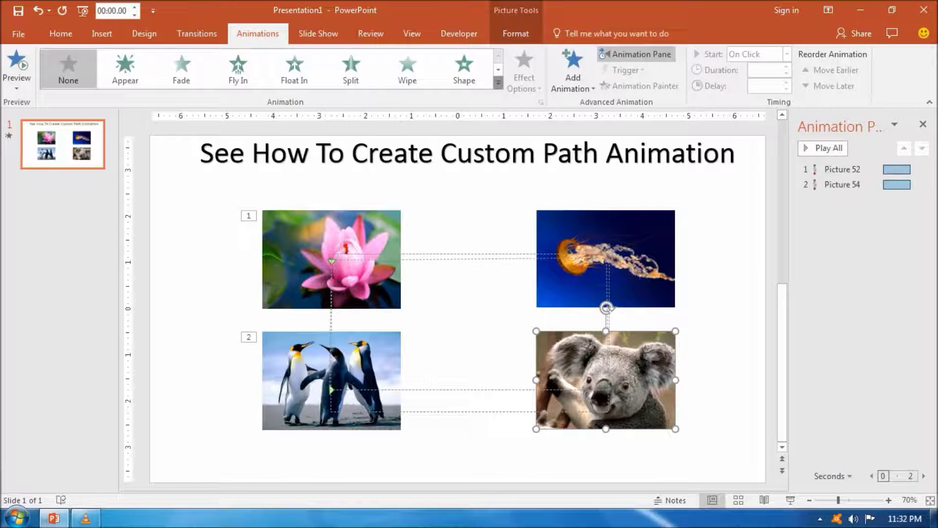
click(498, 82)
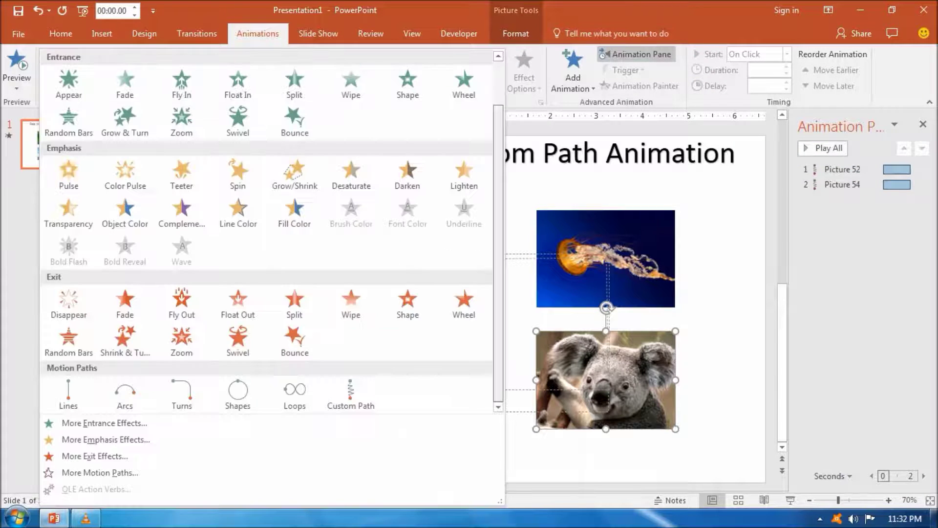
click(350, 392)
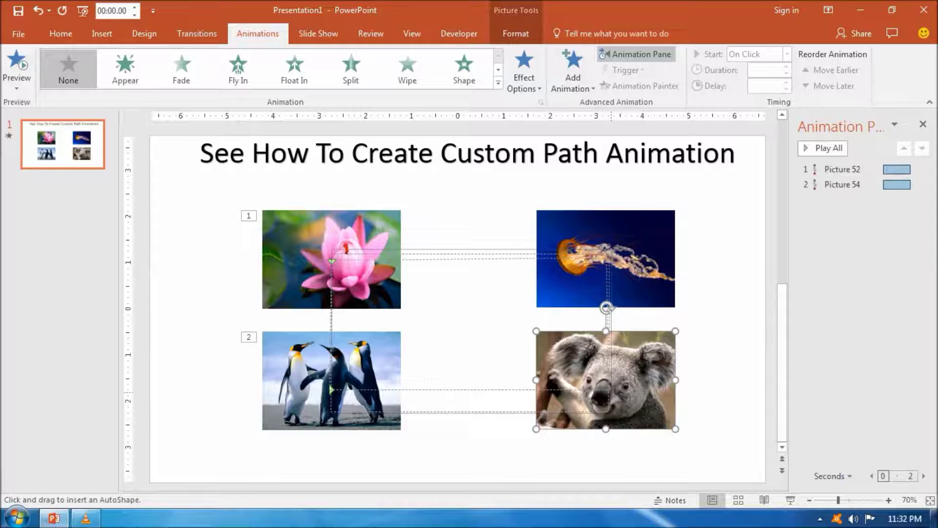
double_click(611, 392)
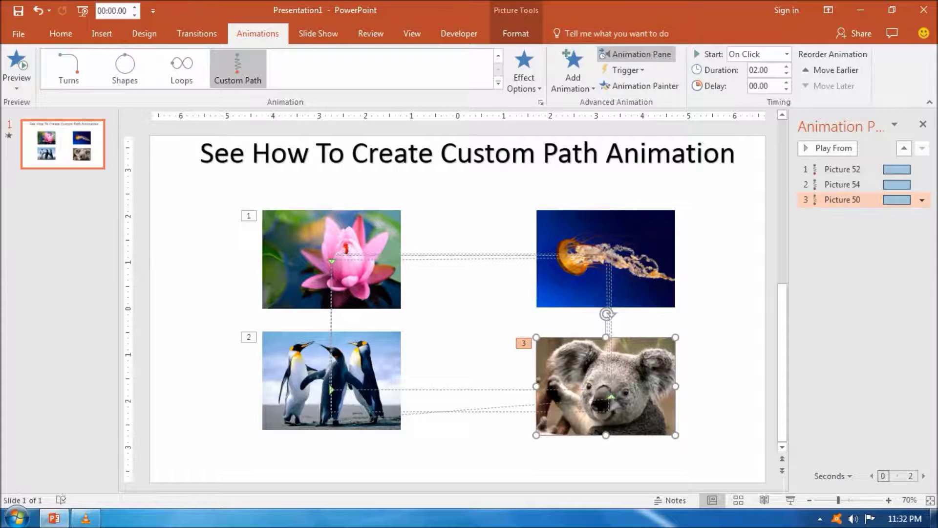
Preview the koala's motion path, and play all three animations from the lotus's onward.
click(827, 148)
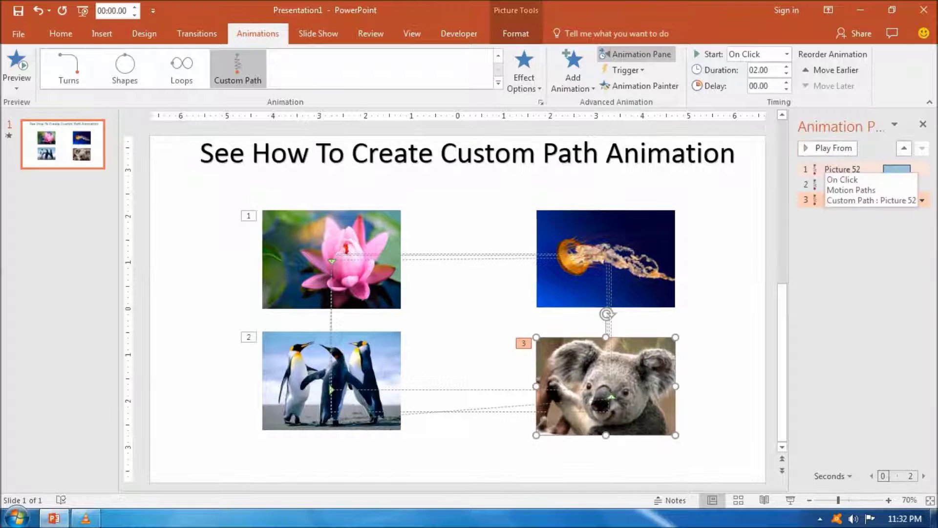
click(842, 169)
click(827, 148)
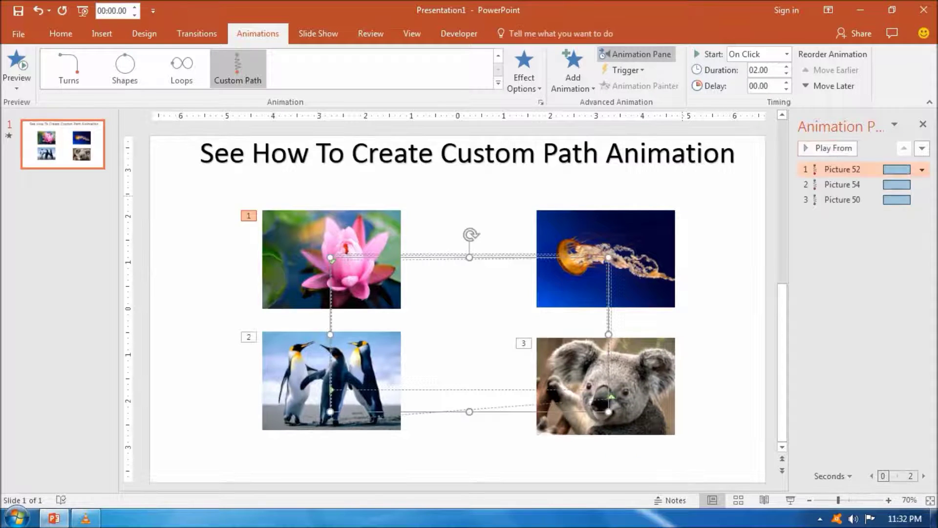
Draw a Custom Path animation for the jellyfish picture through the lotus, penguins and koala and back to the jellyfish, and preview it.
click(627, 231)
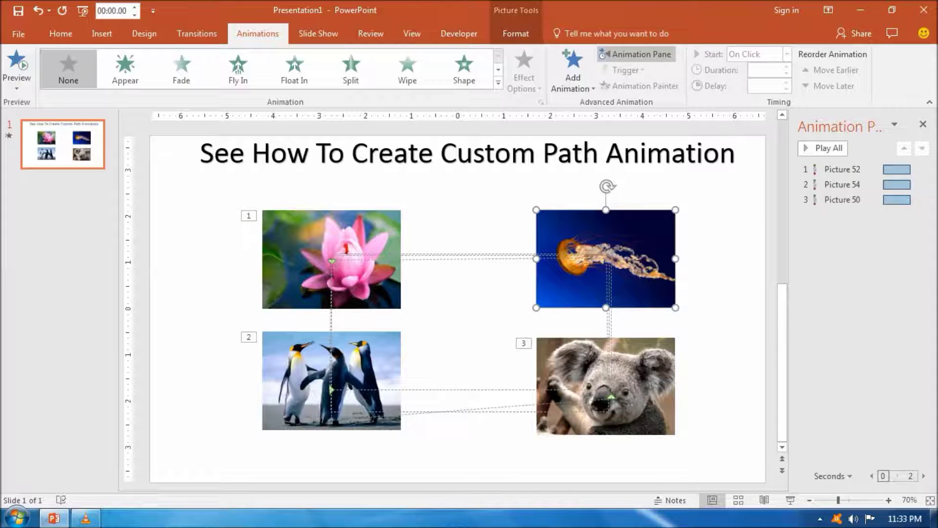
click(498, 83)
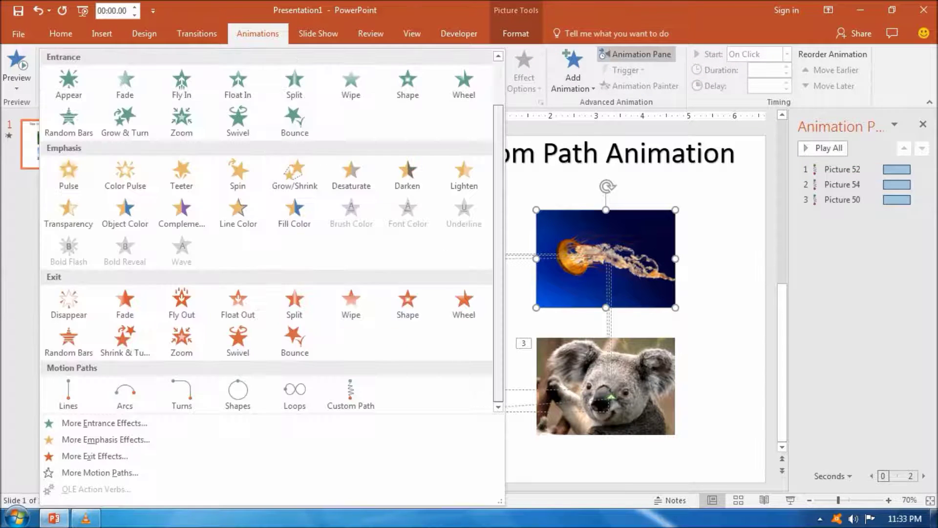
click(312, 409)
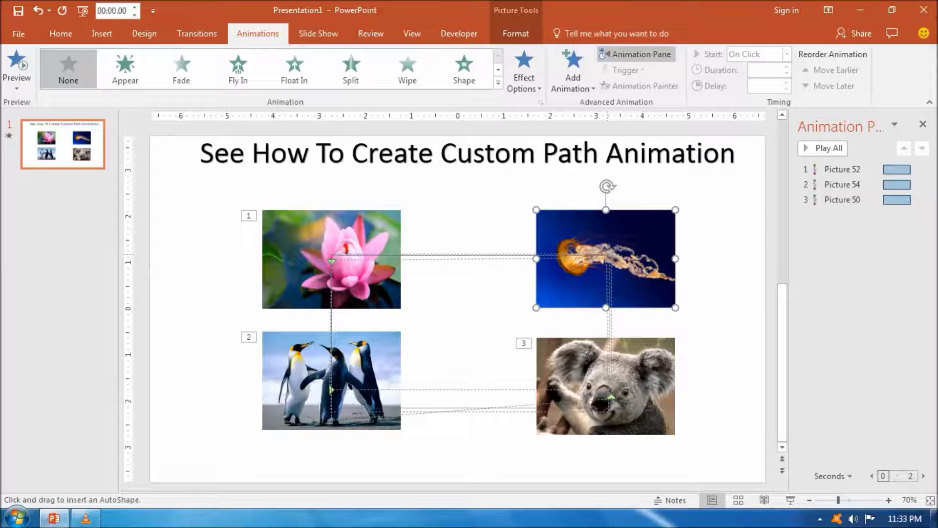
double_click(607, 254)
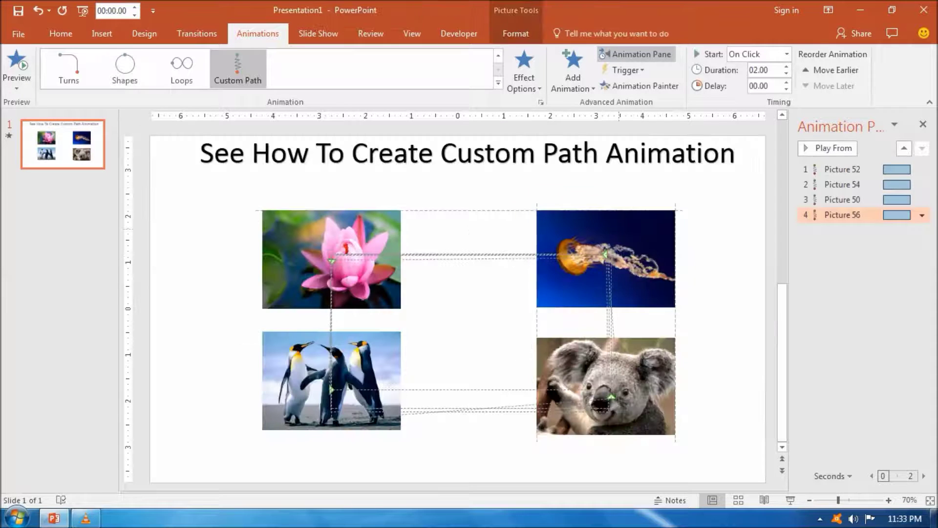
click(716, 229)
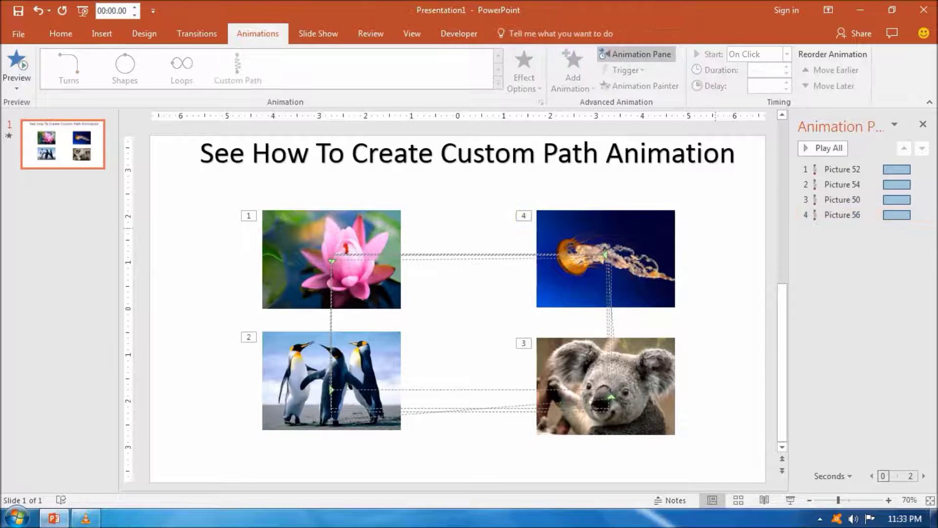
click(846, 214)
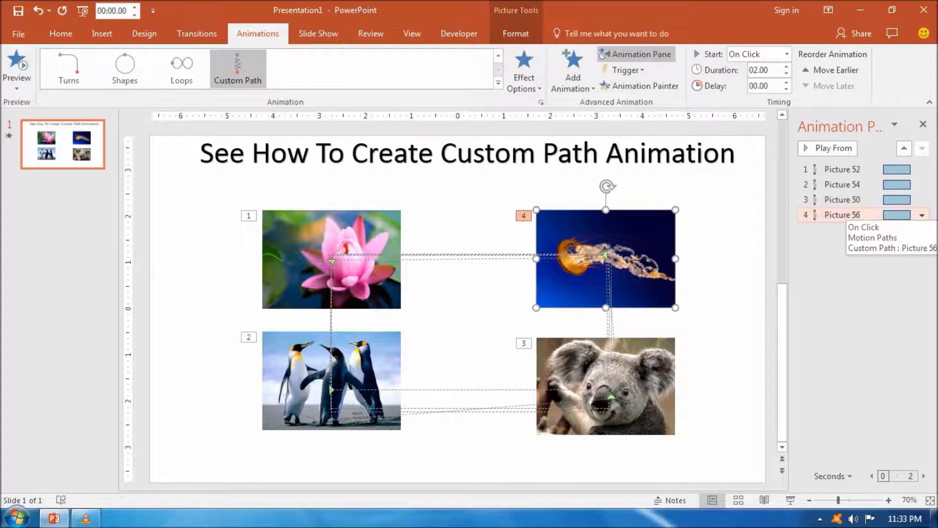
click(827, 148)
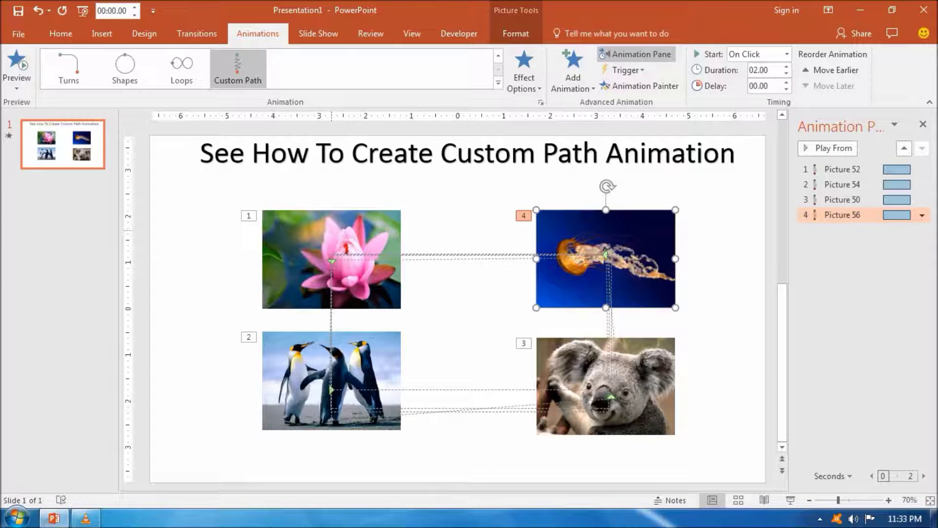
Set the penguins', koala's and jellyfish's animations to Start With Previous, and play them together from the lotus's animation.
click(333, 232)
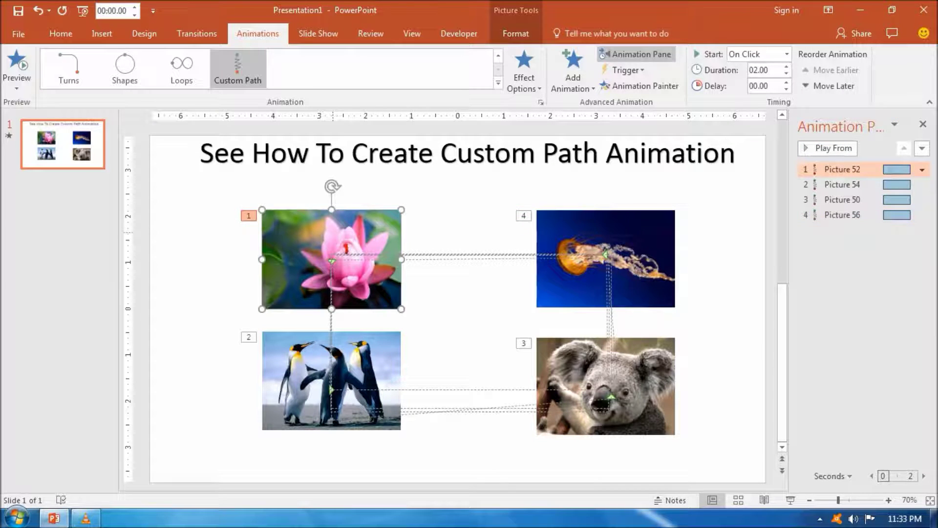
click(332, 372)
click(921, 185)
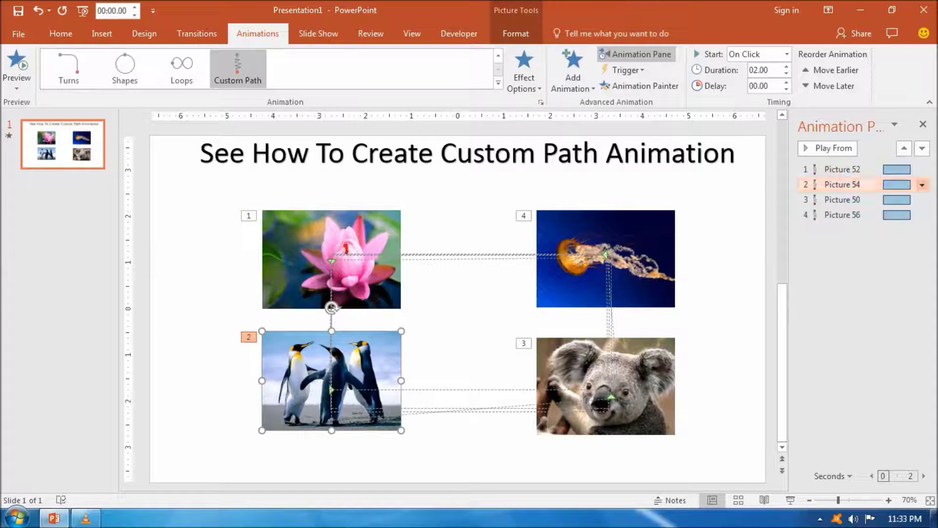
click(855, 214)
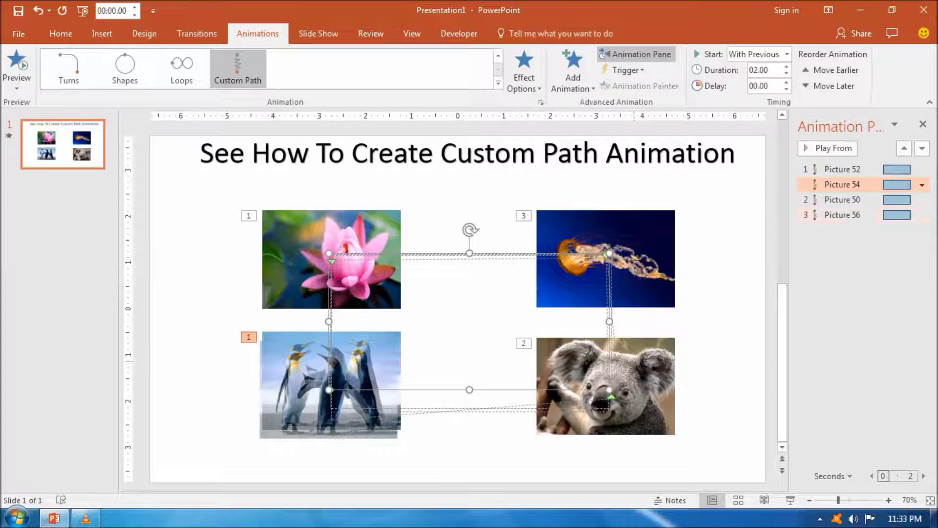
click(645, 363)
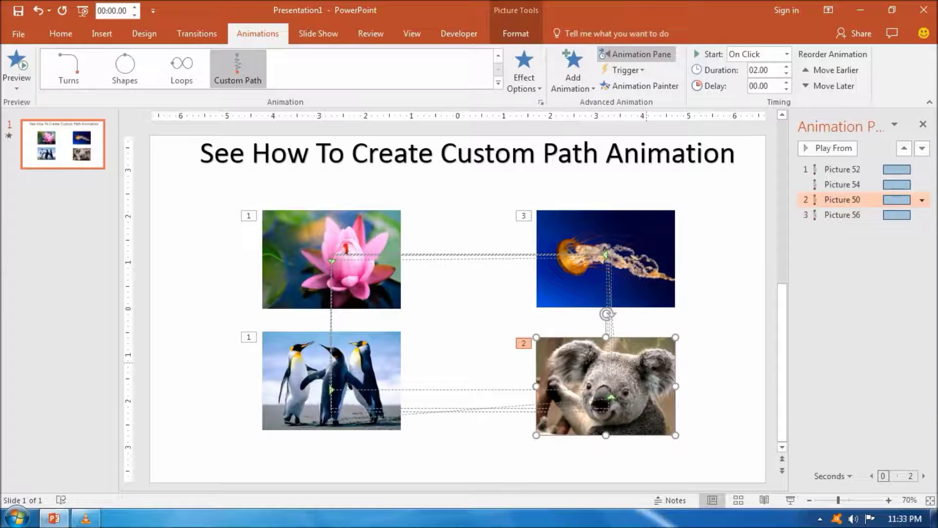
click(921, 200)
click(856, 230)
click(645, 234)
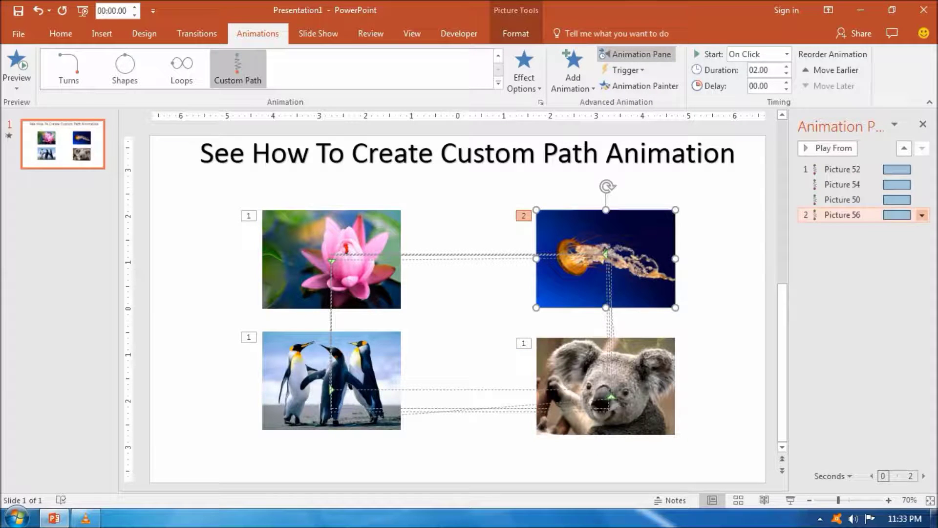
click(922, 215)
click(855, 245)
click(842, 169)
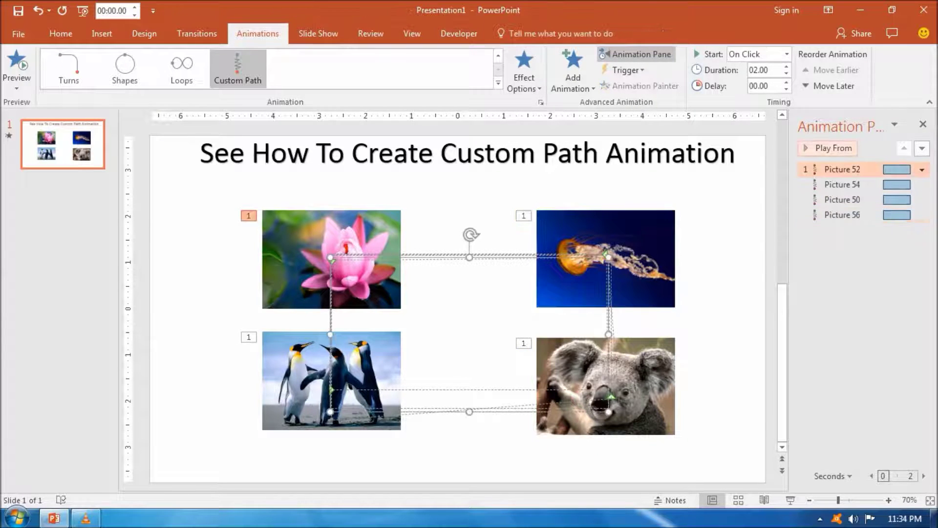
click(830, 147)
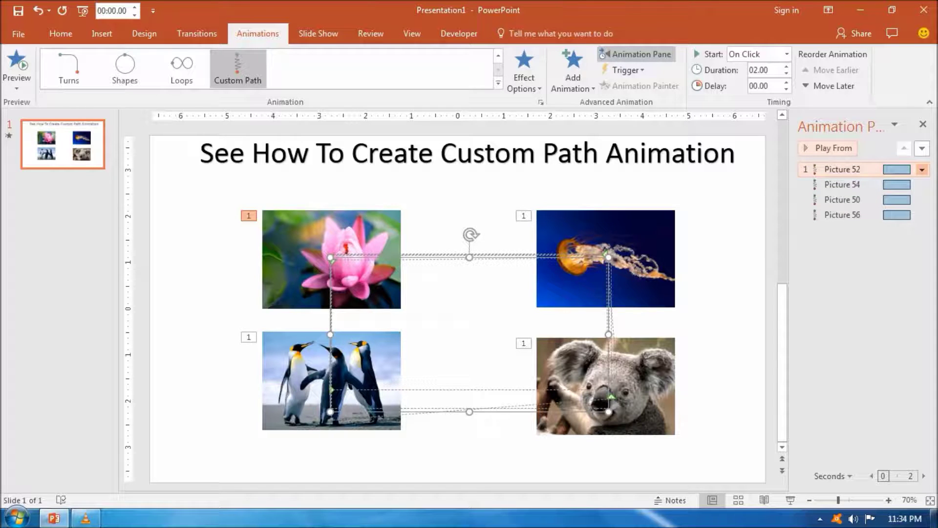
Set the duration of the lotus's motion path animation to 3 seconds (Slow).
click(922, 169)
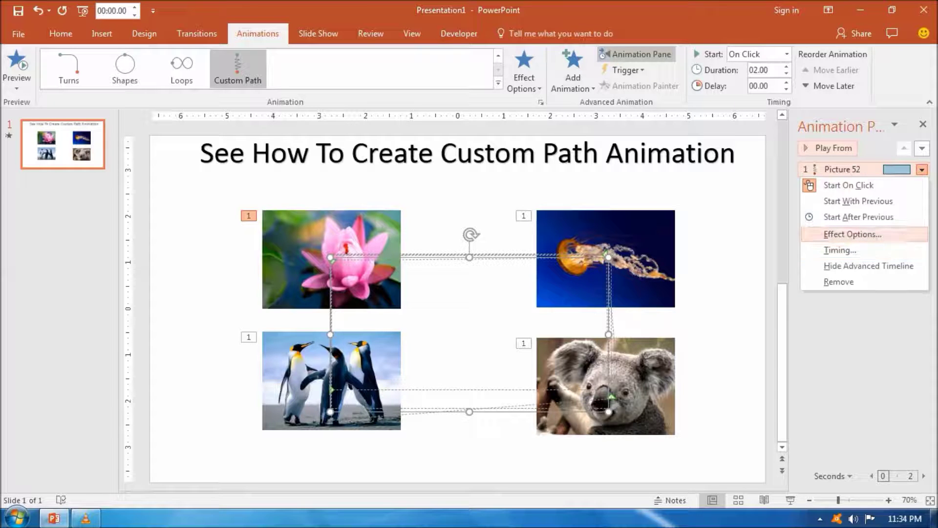
key(Return)
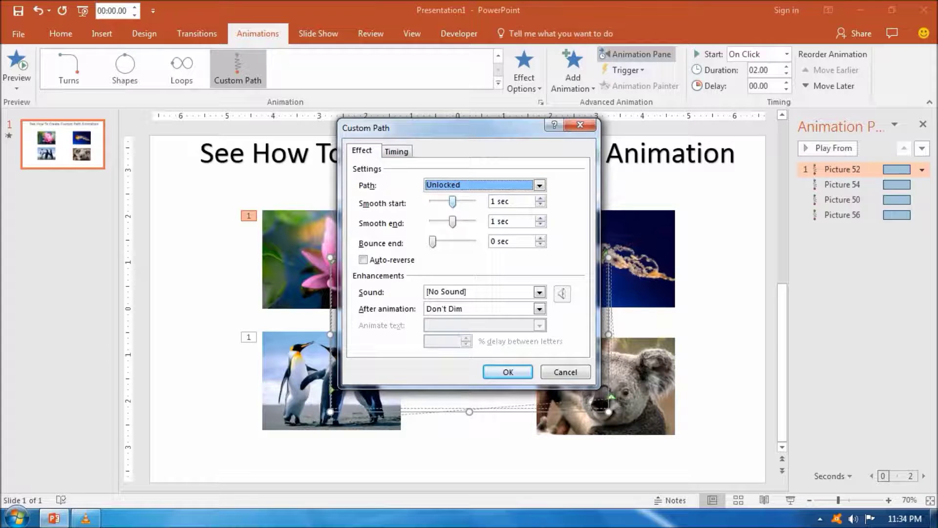
key(ctrl+Tab)
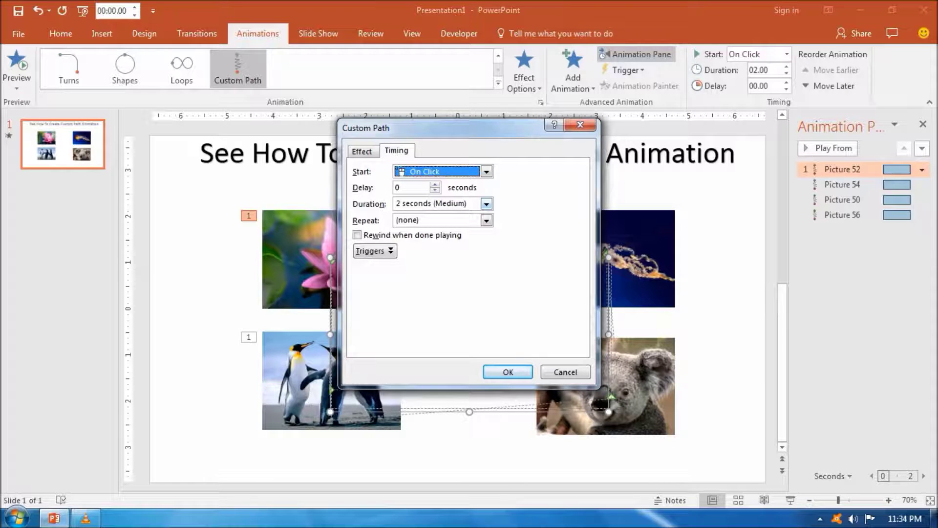
click(485, 204)
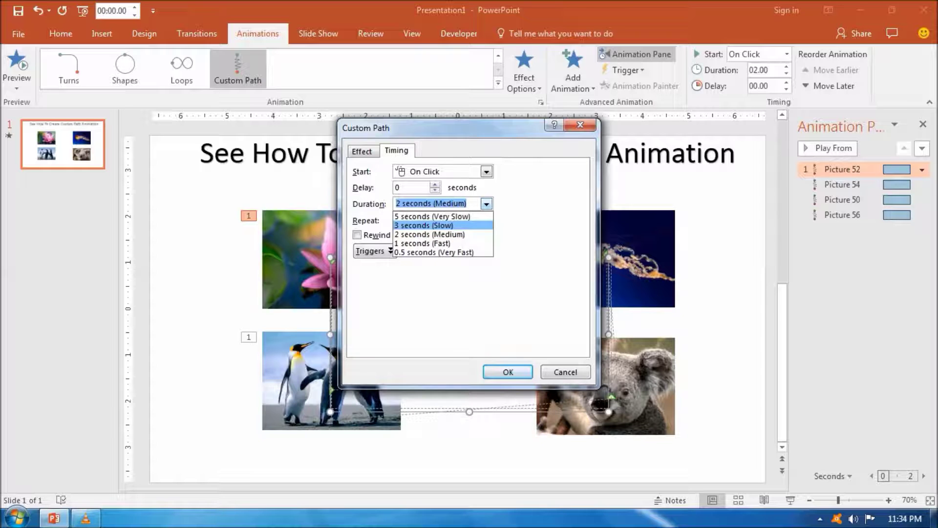
key(Return)
key(Return)
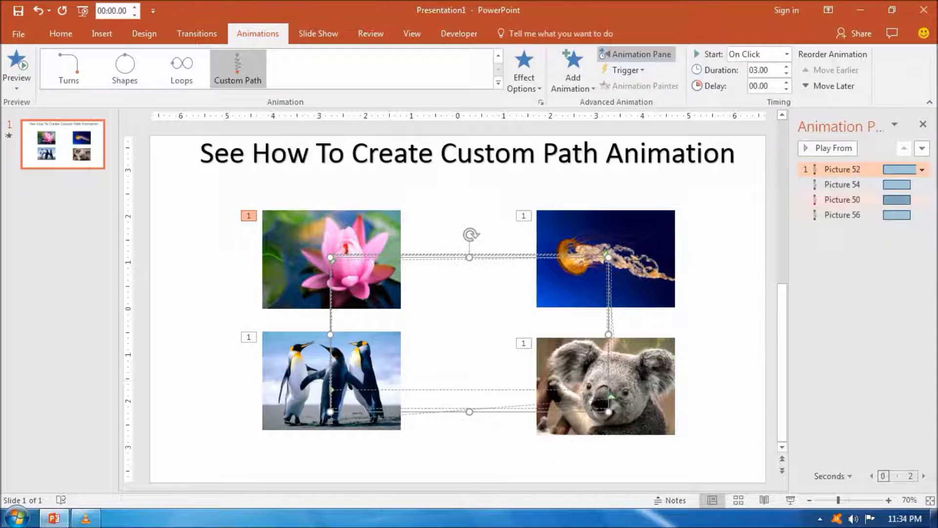
Set the duration of the penguins' motion path animation to 3 seconds (Slow).
click(842, 184)
click(922, 185)
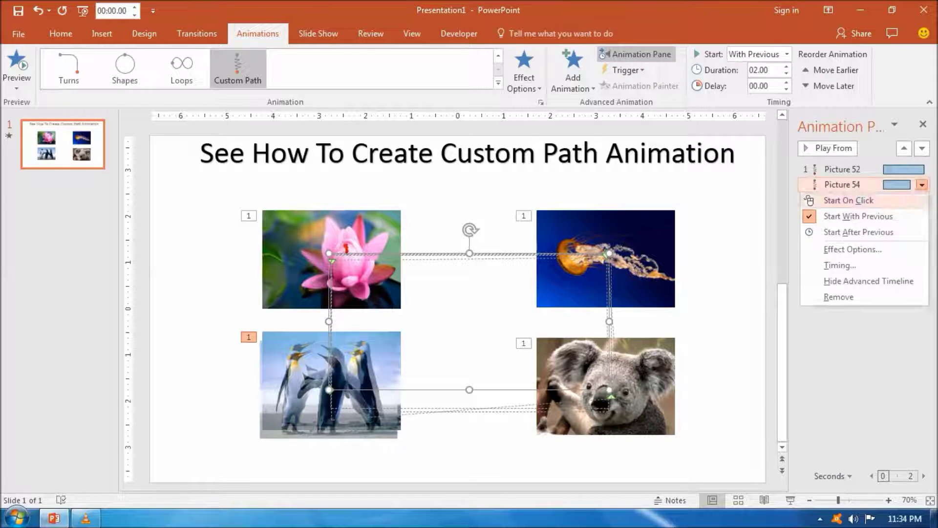
click(853, 249)
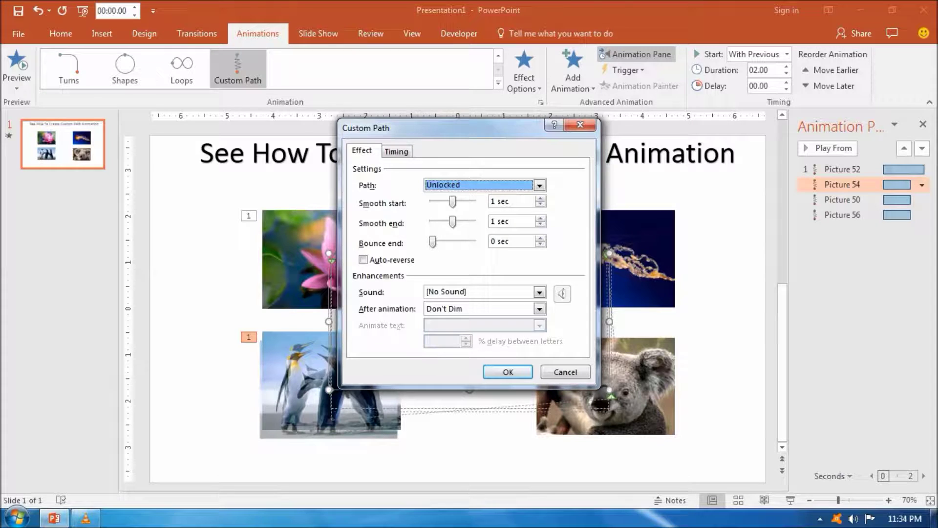
key(ctrl+Tab)
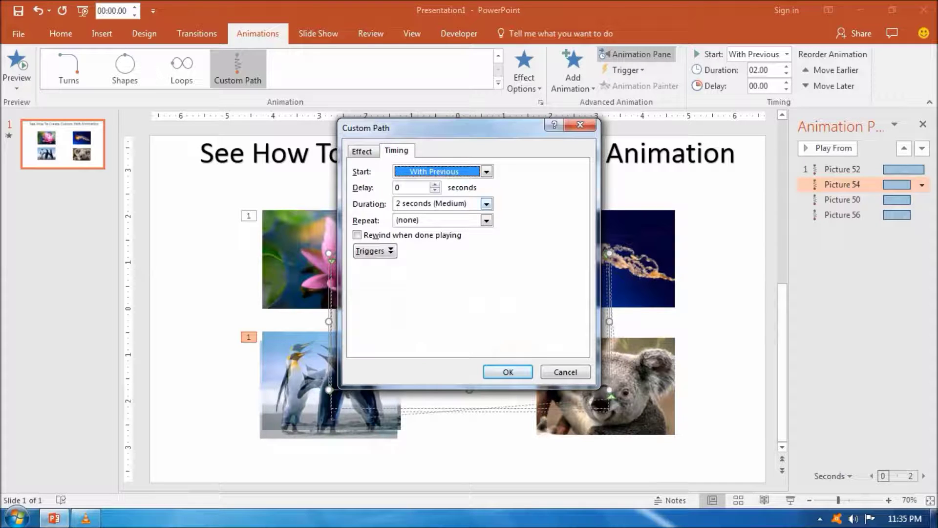
click(486, 203)
click(436, 234)
click(507, 372)
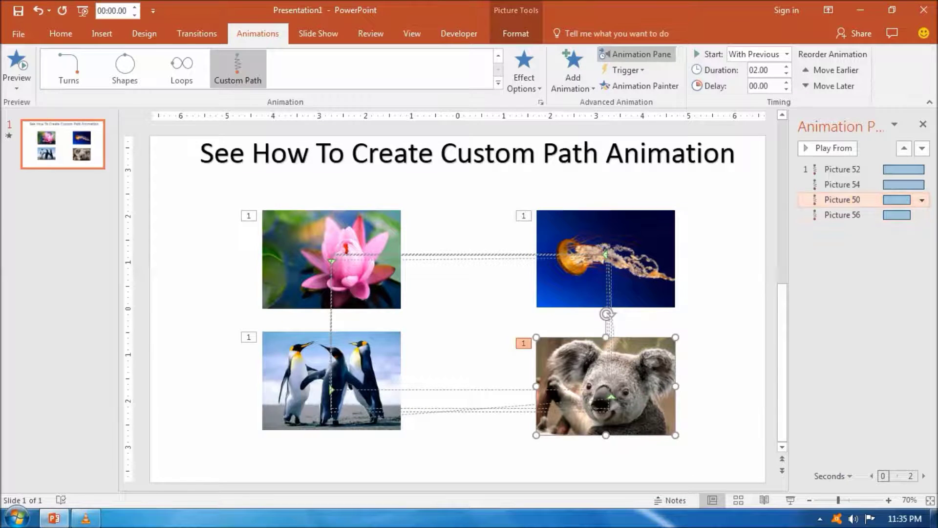
Set the duration of the koala's motion path animation to 3 seconds (Slow).
double_click(842, 199)
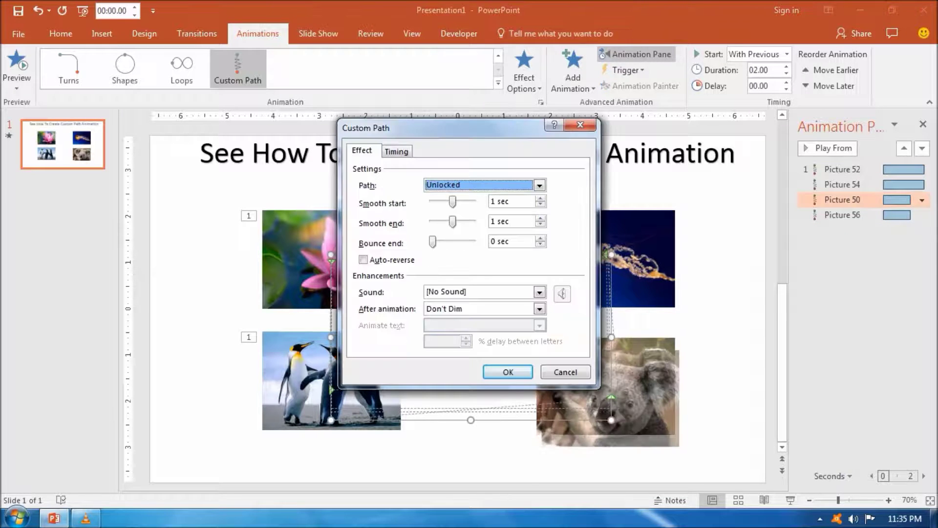
key(ctrl+Tab)
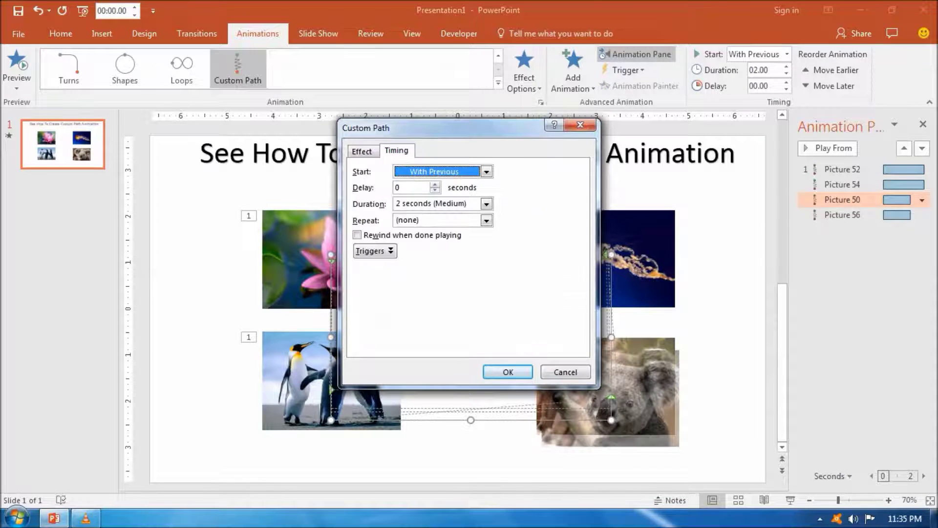
click(486, 203)
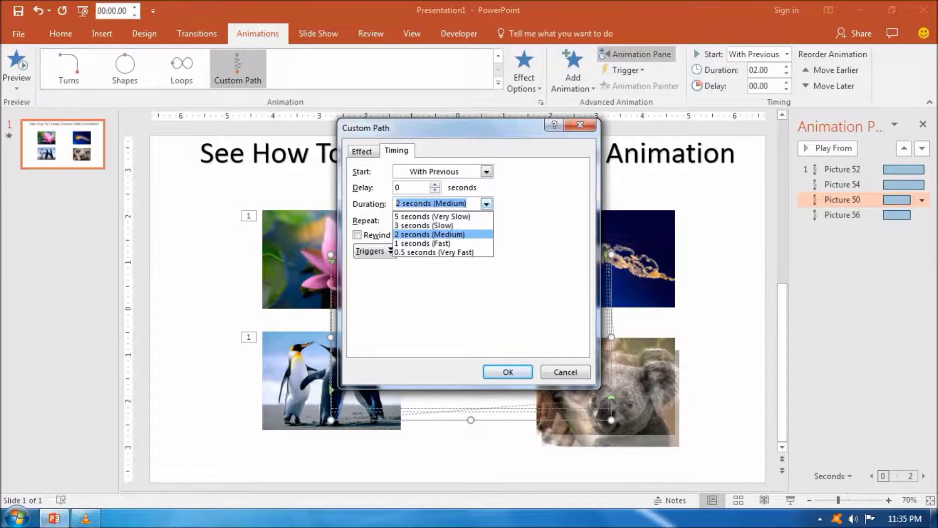
key(Up)
key(Return)
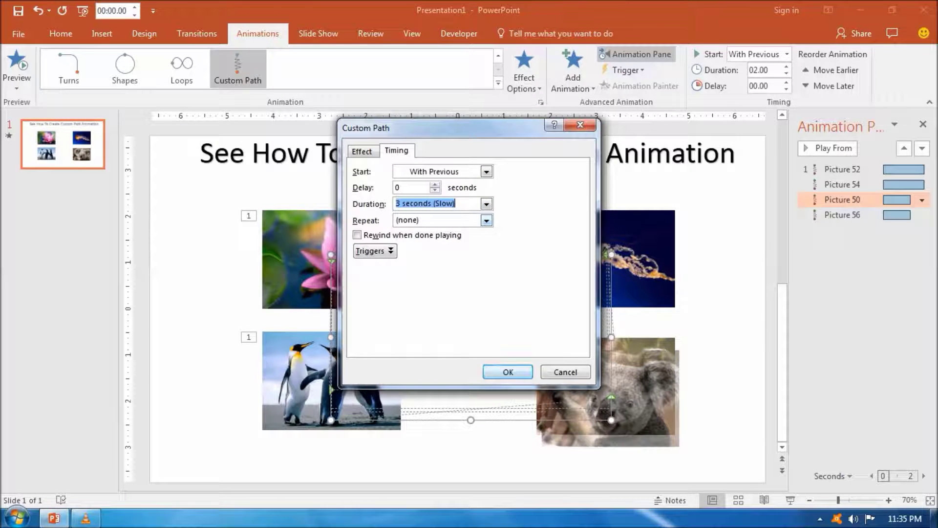
key(Return)
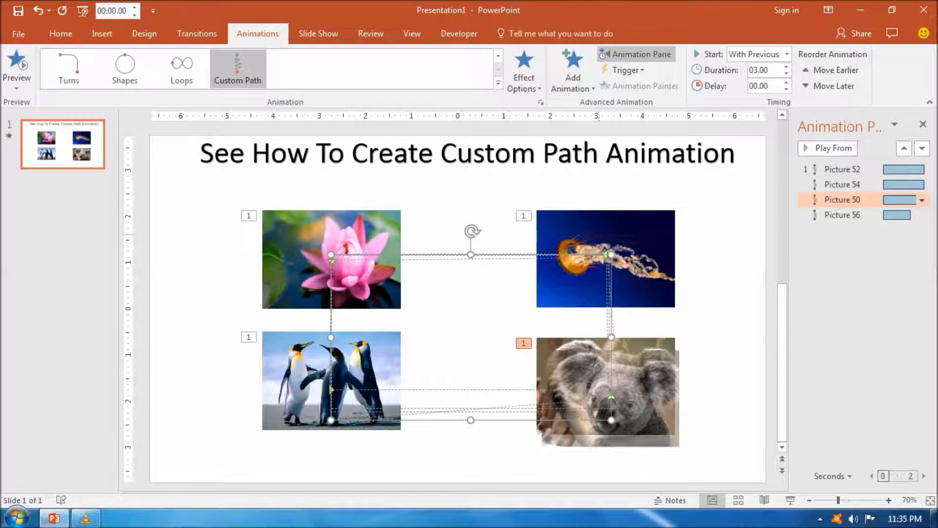
Set the duration of the jellyfish's motion path animation to 3 seconds (Slow), and leave nothing selected.
click(631, 230)
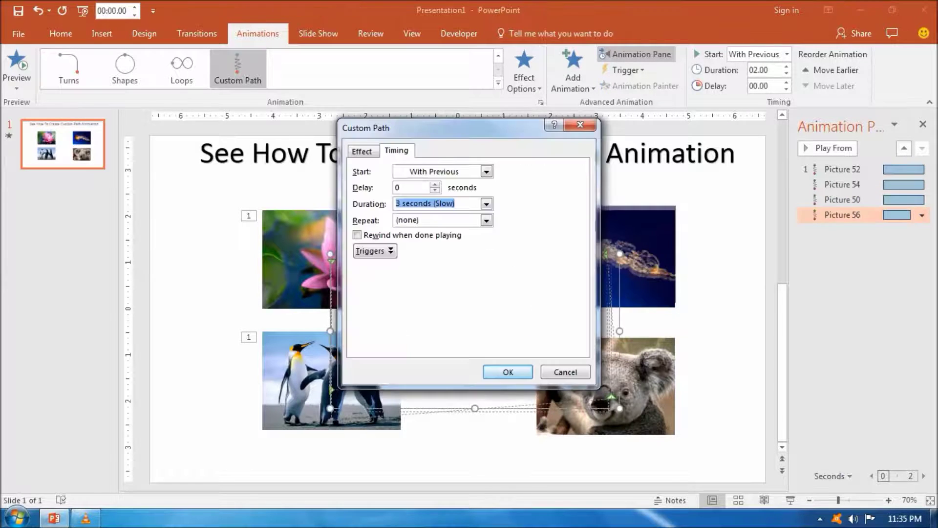
click(503, 371)
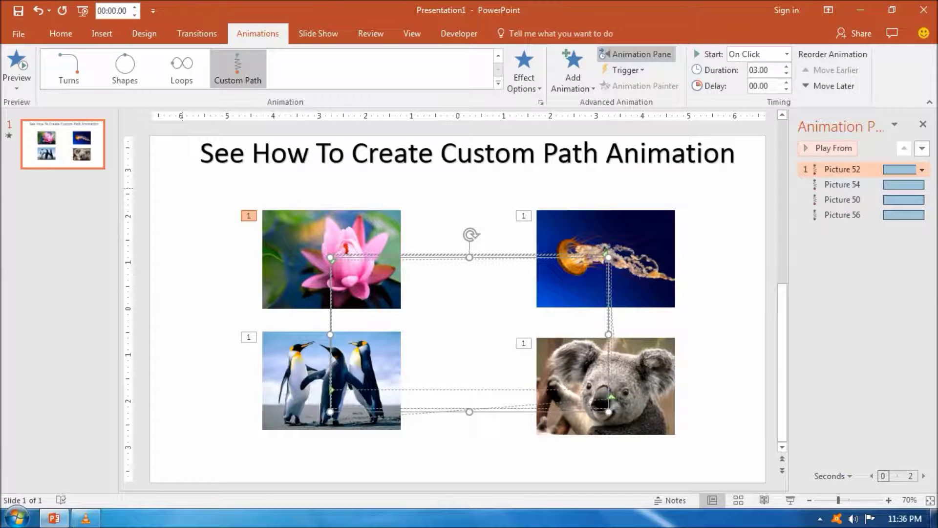
key(Escape)
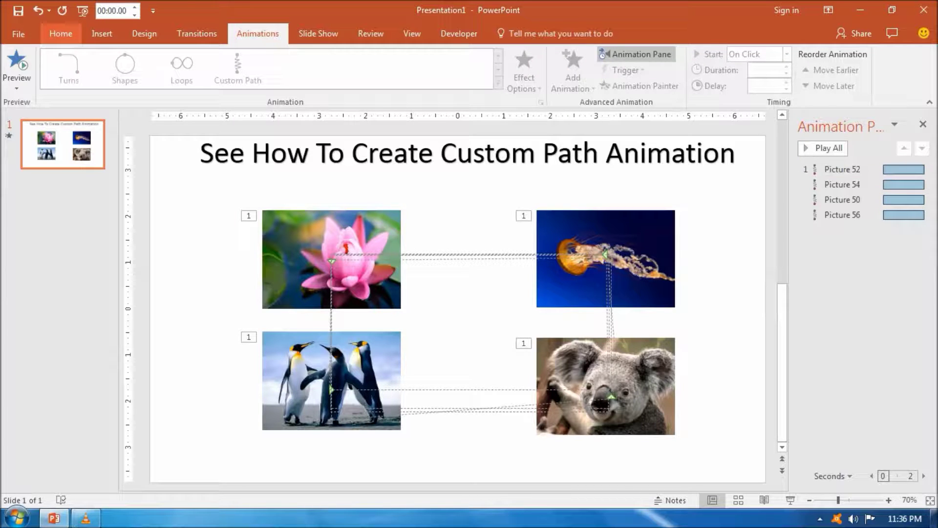
Draw a large rectangle covering all four pictures below the title and send it to the back.
click(60, 33)
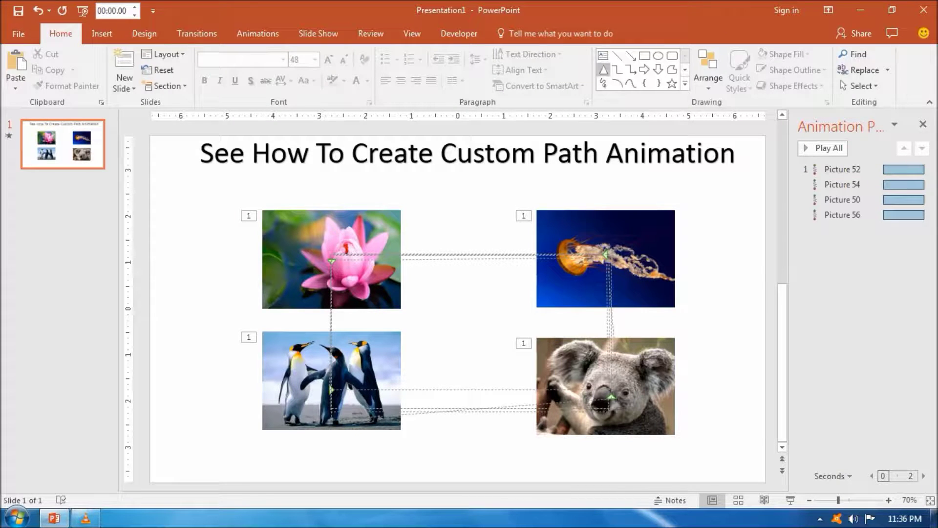
click(645, 55)
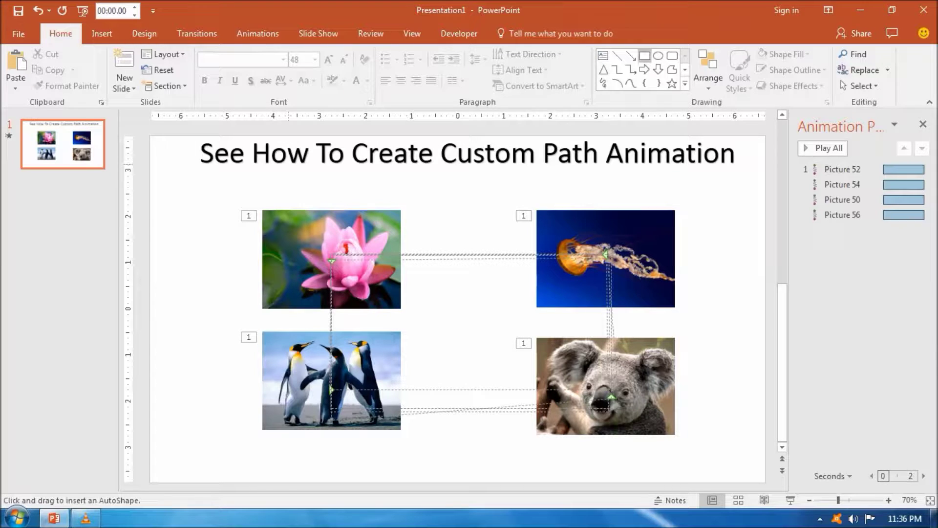
drag(211, 186, 734, 462)
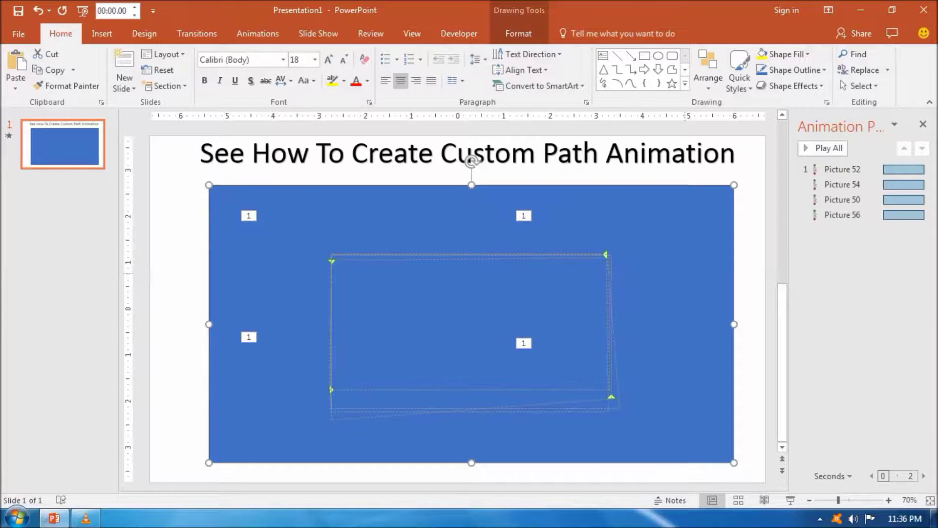
right_click(686, 274)
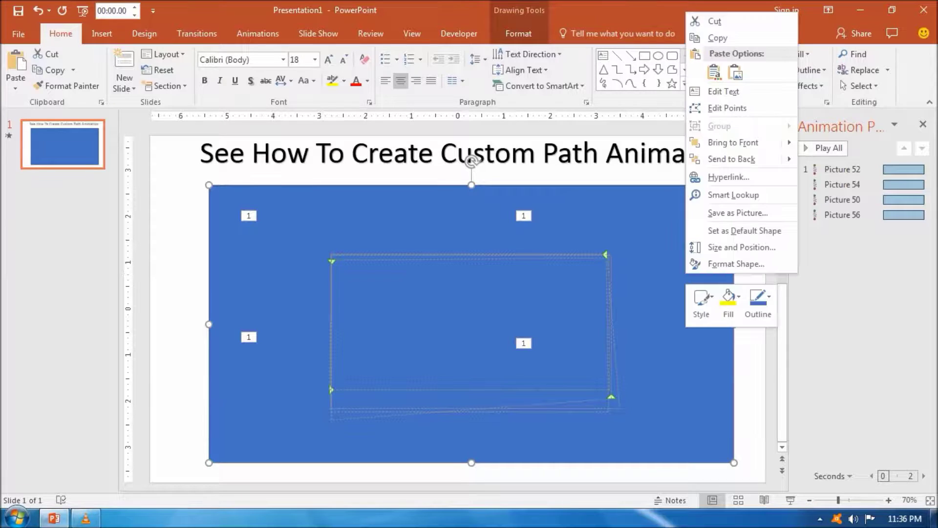
mouse_move(733, 142)
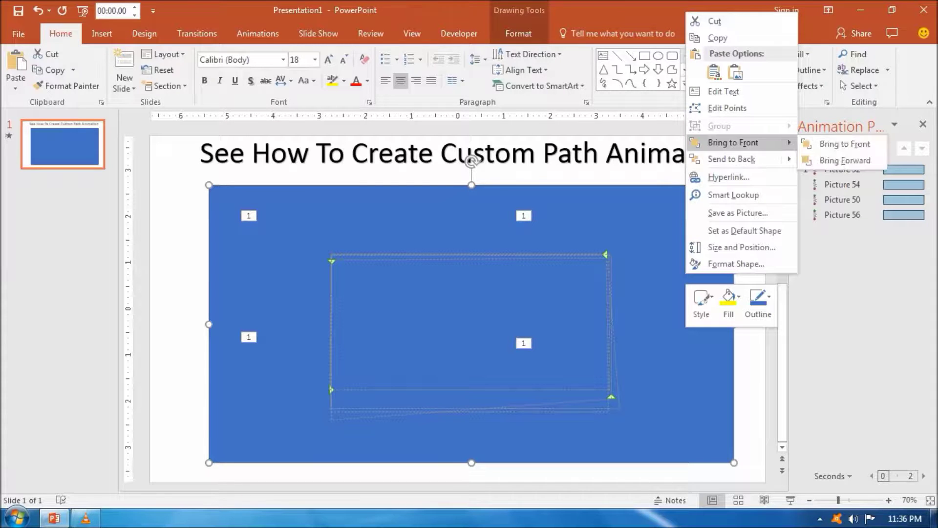
mouse_move(732, 159)
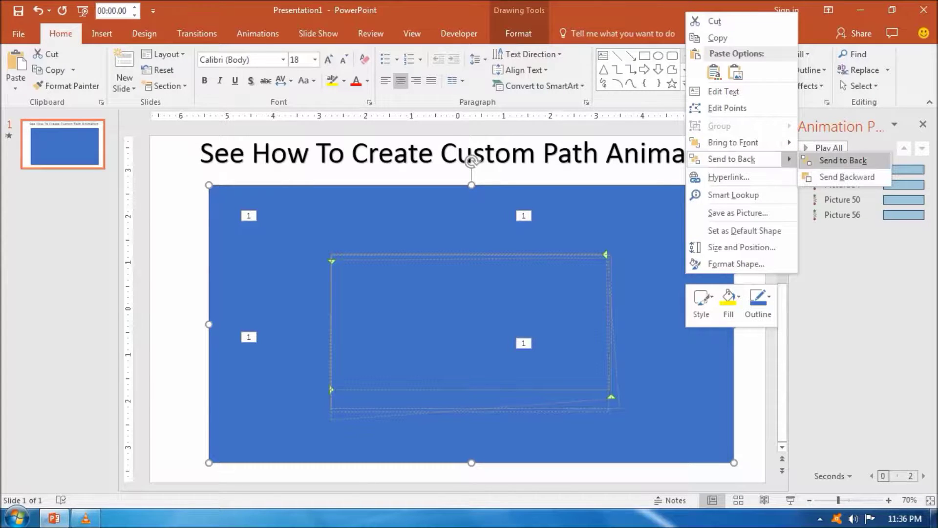
click(843, 160)
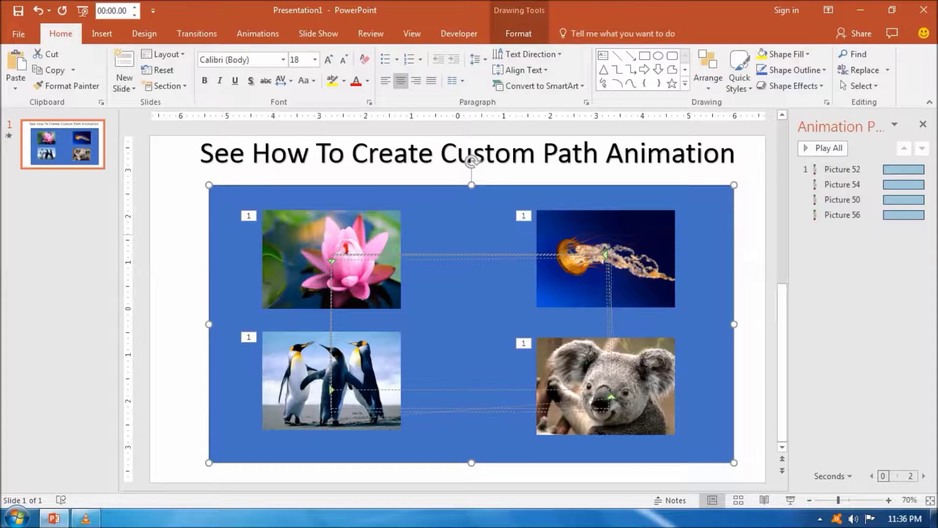
key(Escape)
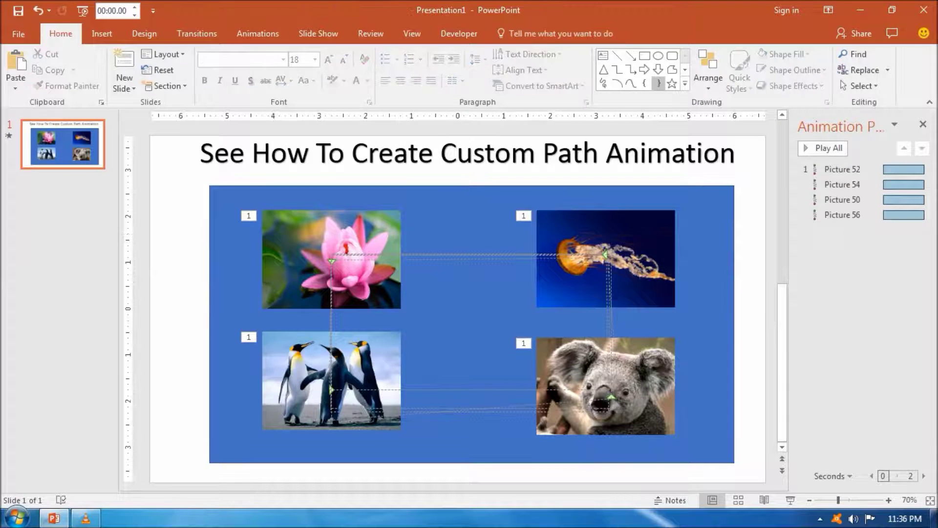
Draw a rectangle covering the slide title and send it to the back, behind the title text.
click(645, 55)
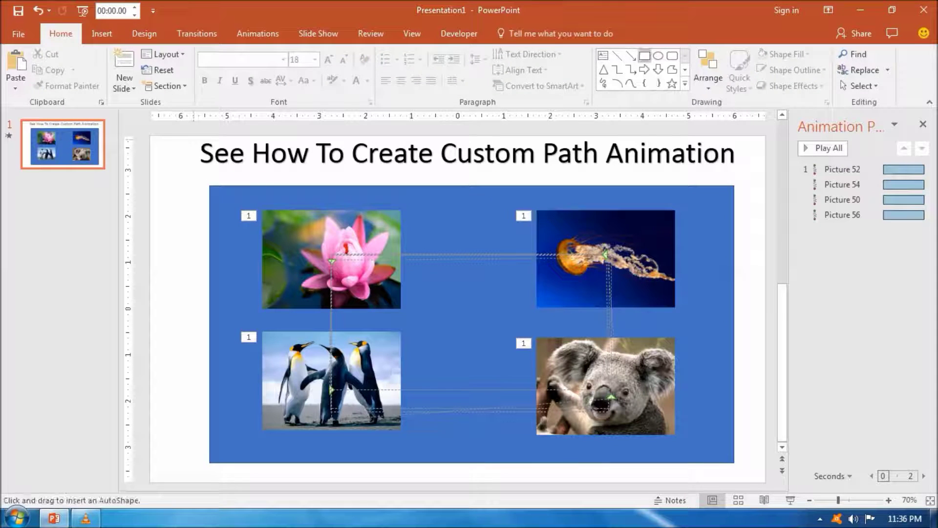
mouse_move(192, 135)
mouse_down()
mouse_move(305, 180)
mouse_move(743, 174)
mouse_up()
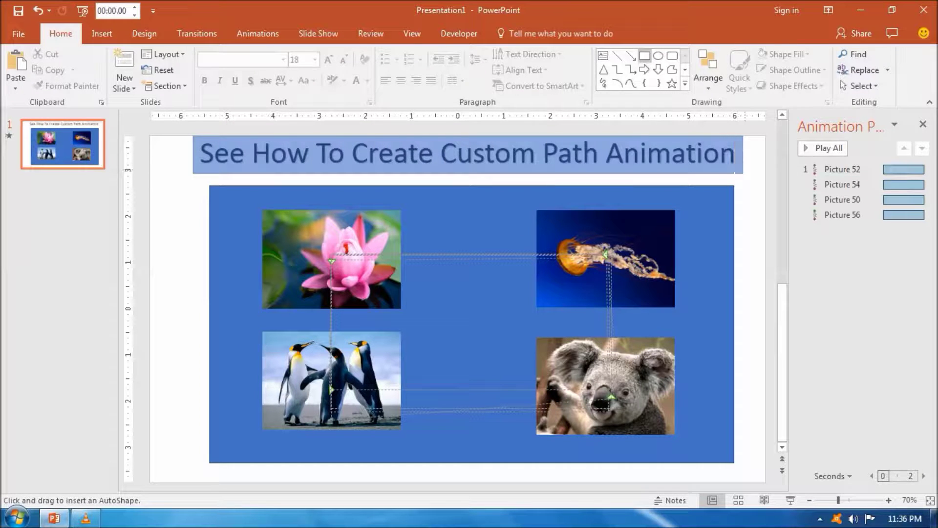
drag(743, 173, 752, 173)
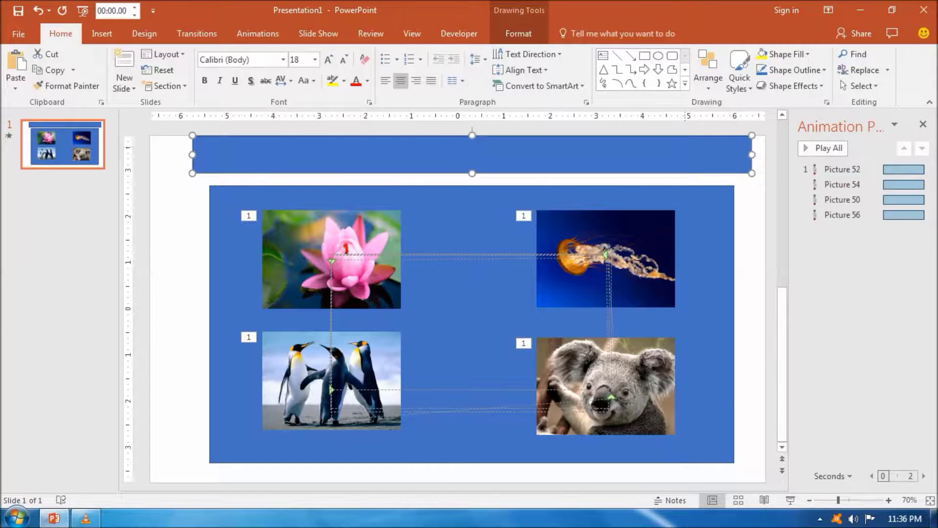
right_click(686, 147)
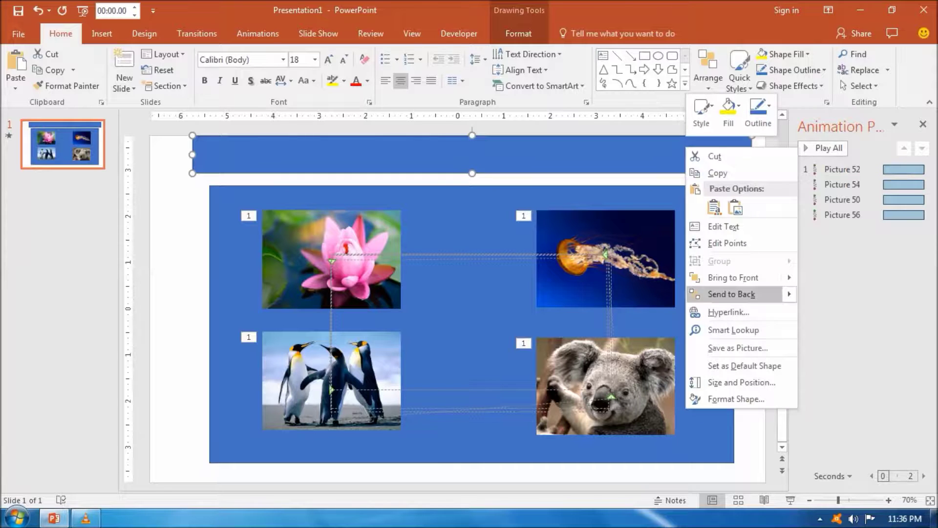
mouse_move(743, 293)
click(821, 295)
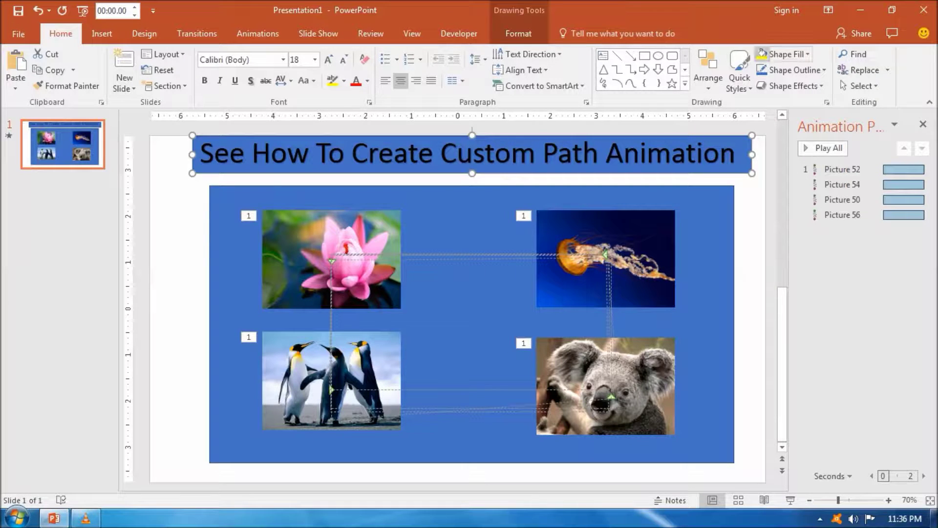
Fill the rectangle behind the title with yellow and remove its outline.
click(762, 53)
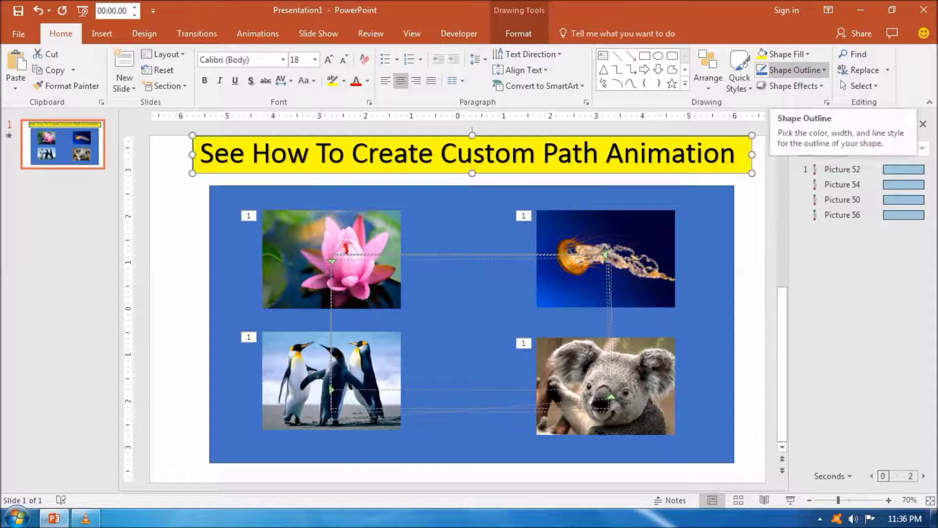
click(808, 54)
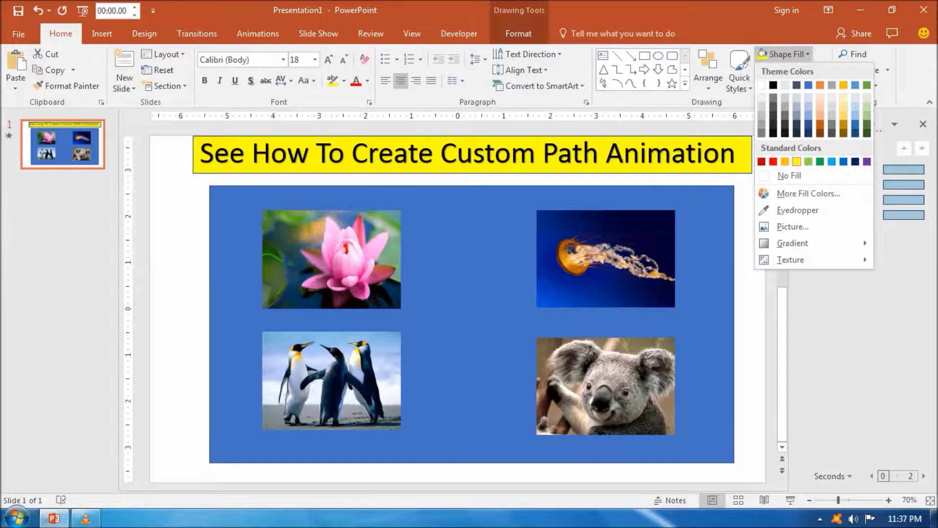
key(Escape)
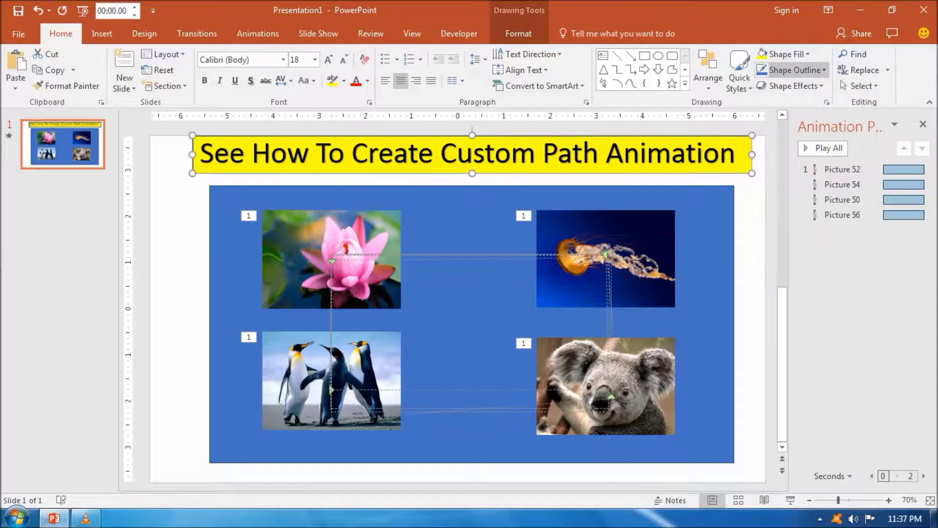
key(Escape)
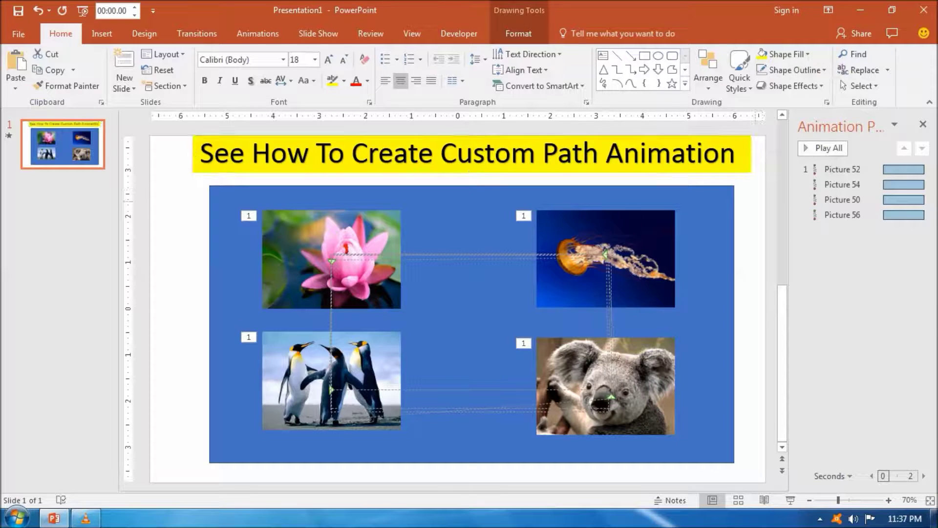
key(ctrl+z)
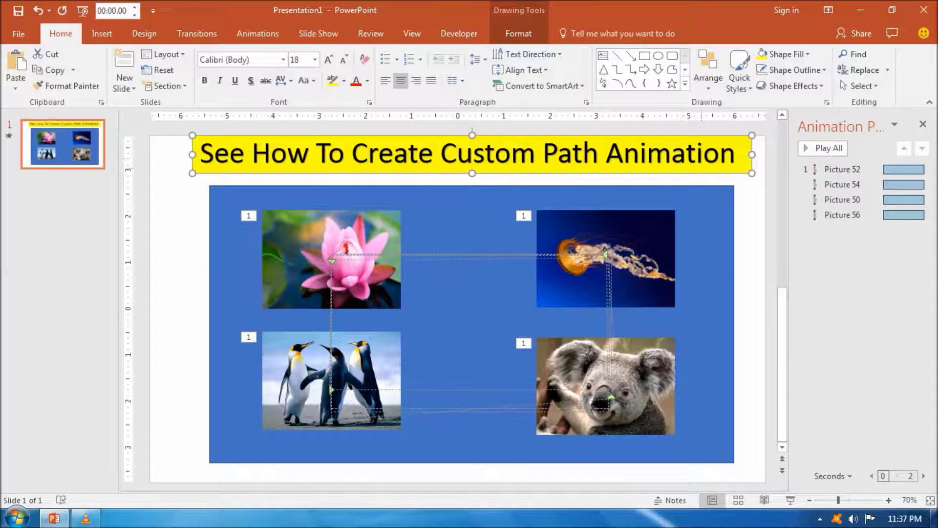
Apply a Round top bevel to the yellow title rectangle, and play all the slide's animations.
right_click(737, 169)
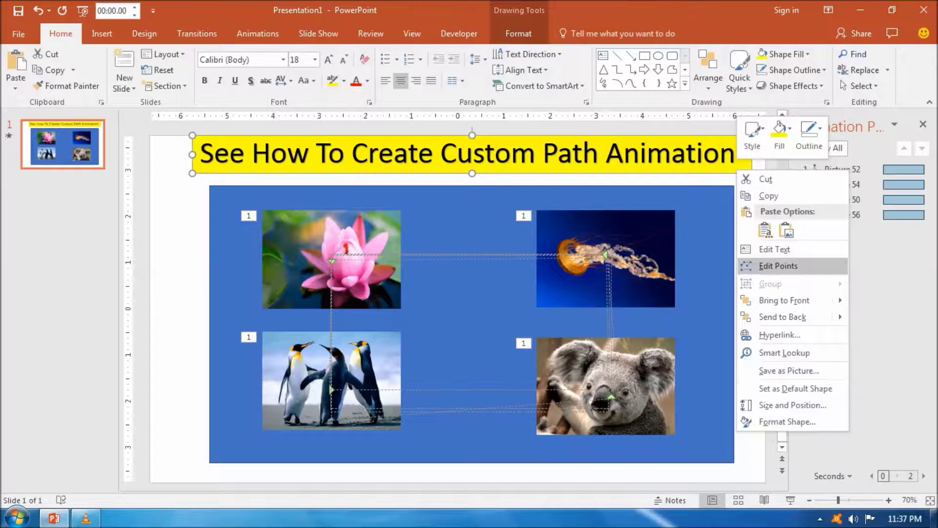
click(786, 421)
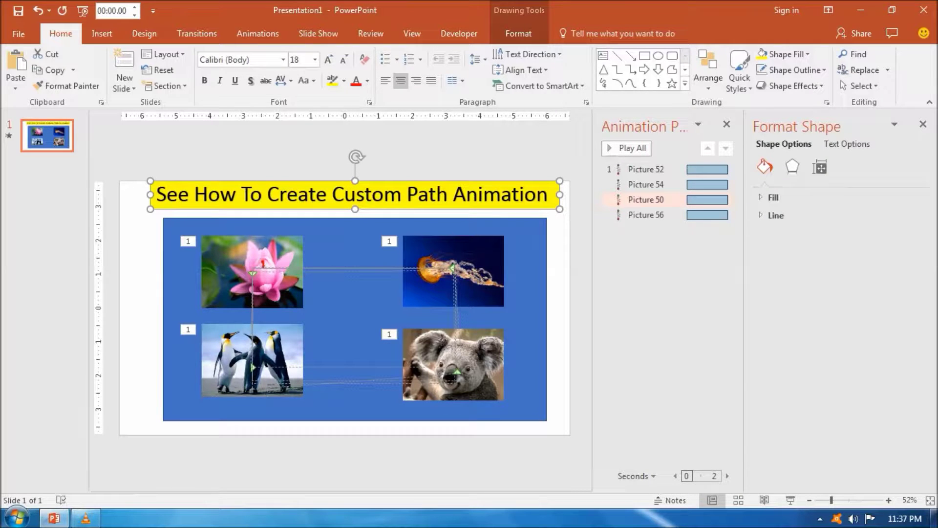
click(792, 167)
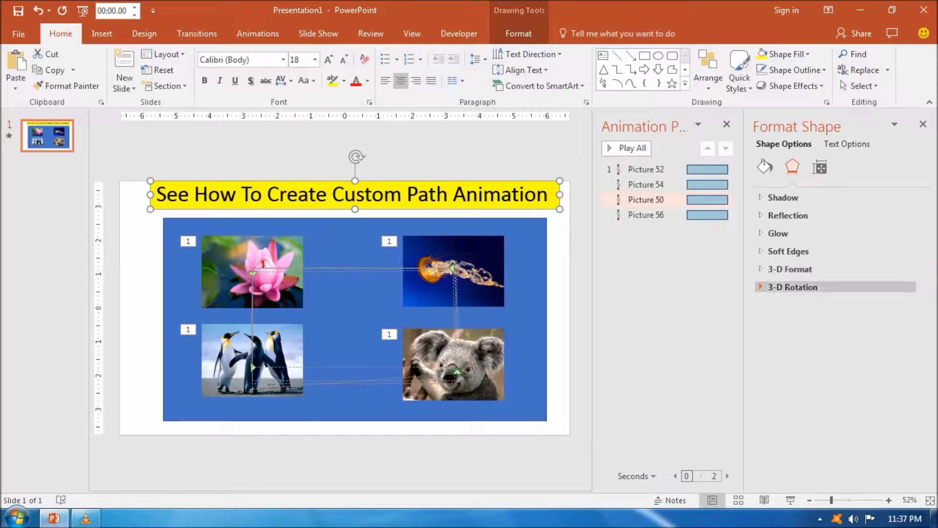
click(790, 269)
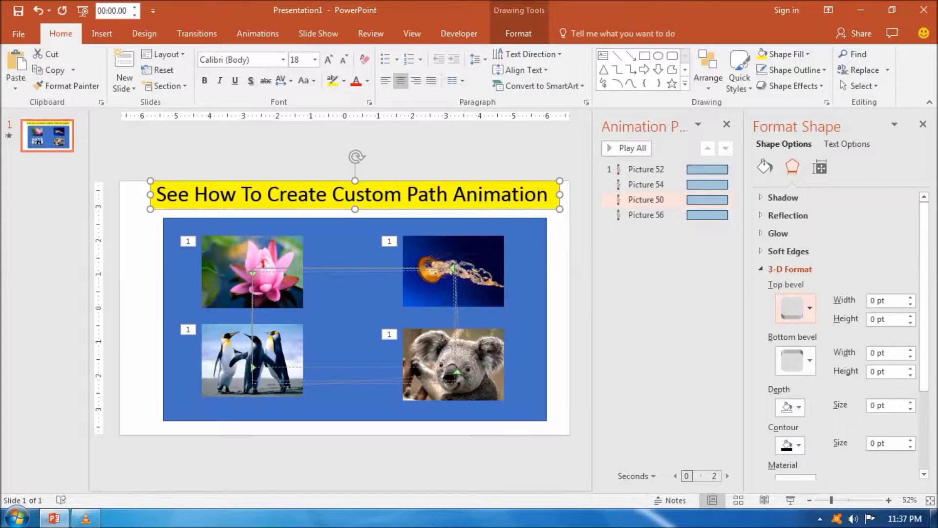
click(795, 308)
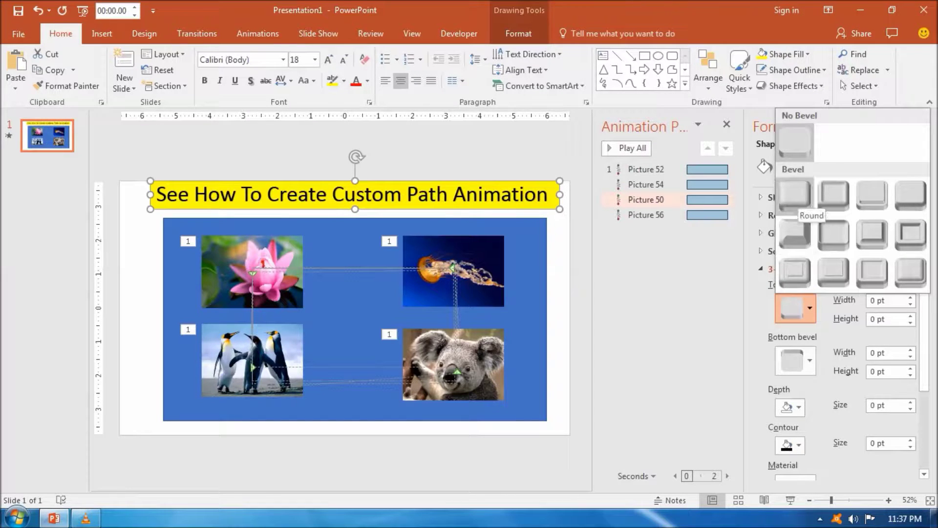
click(795, 194)
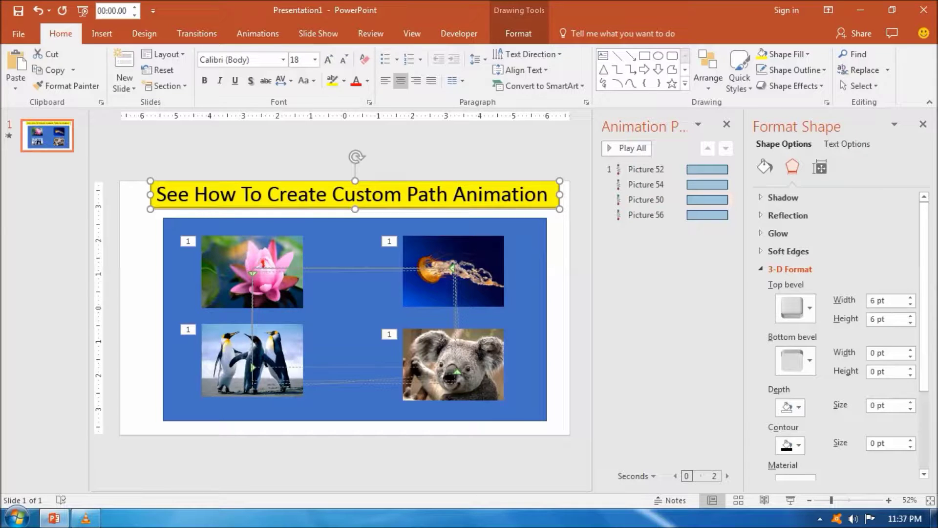
click(923, 124)
click(817, 148)
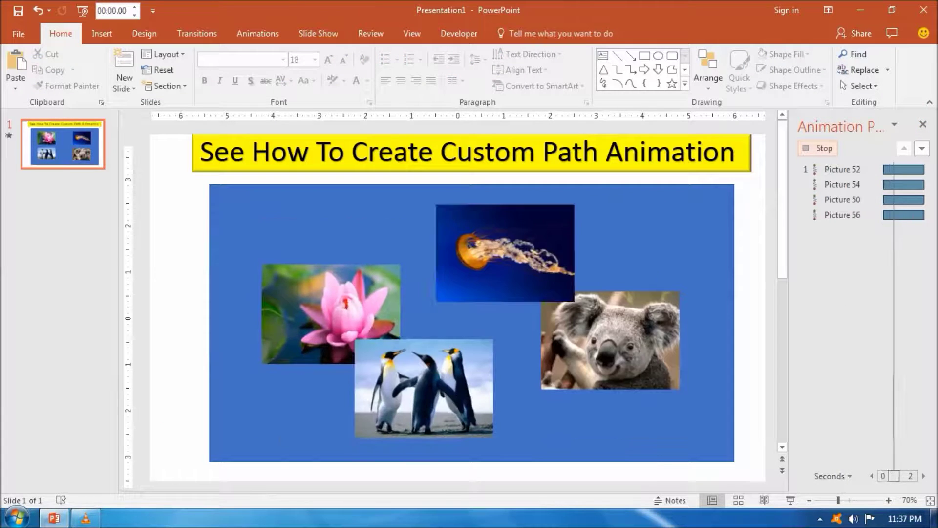